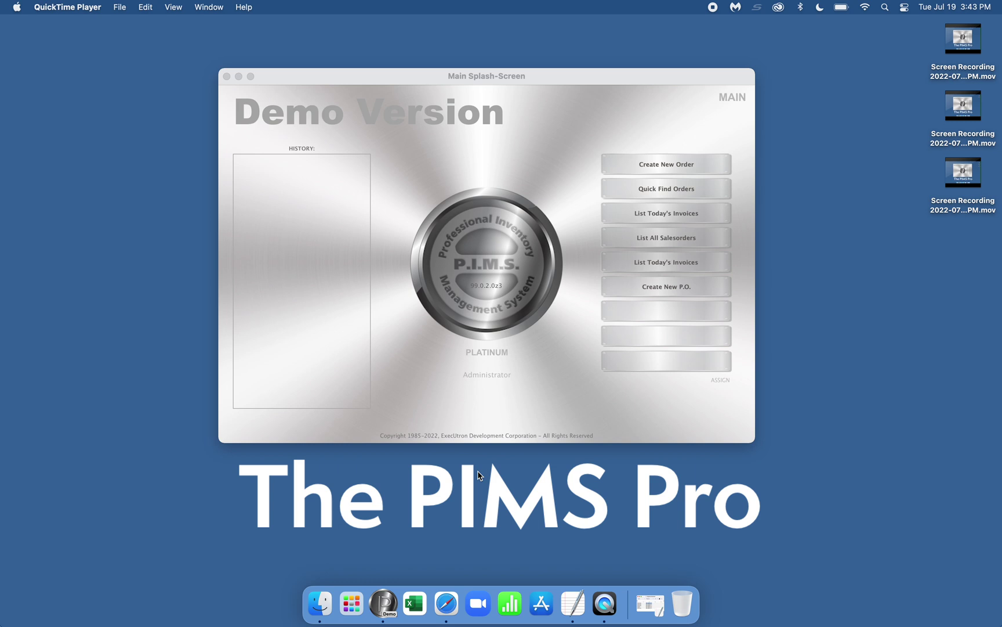
Step: Bring up the Ingram Invoices note and switch to PIMS to open Quick Find for purchase orders
{"action": "left_click", "coordinate": [639, 607]}
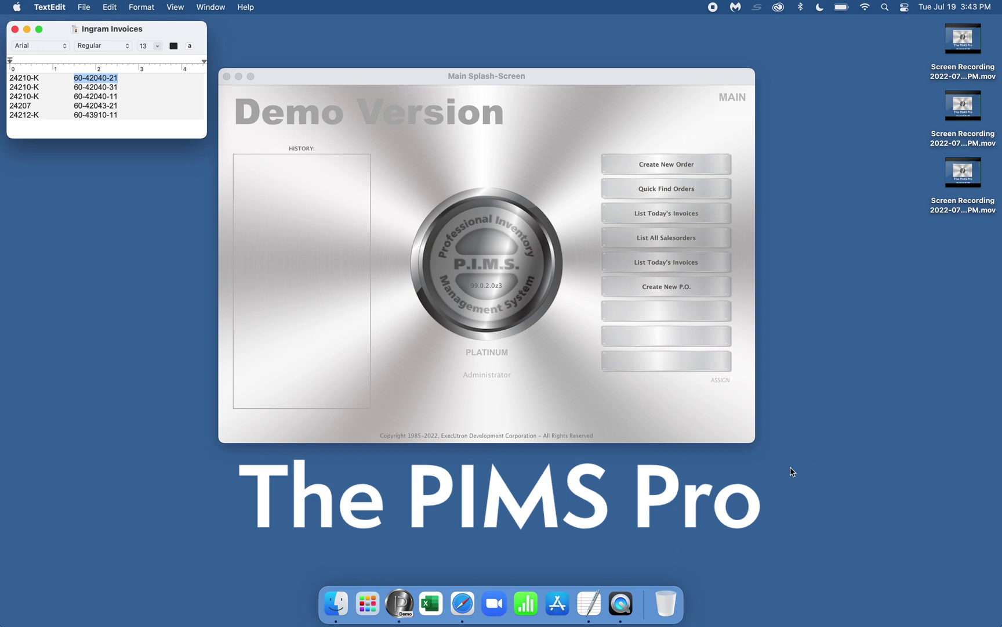
{"action": "left_click", "coordinate": [578, 211]}
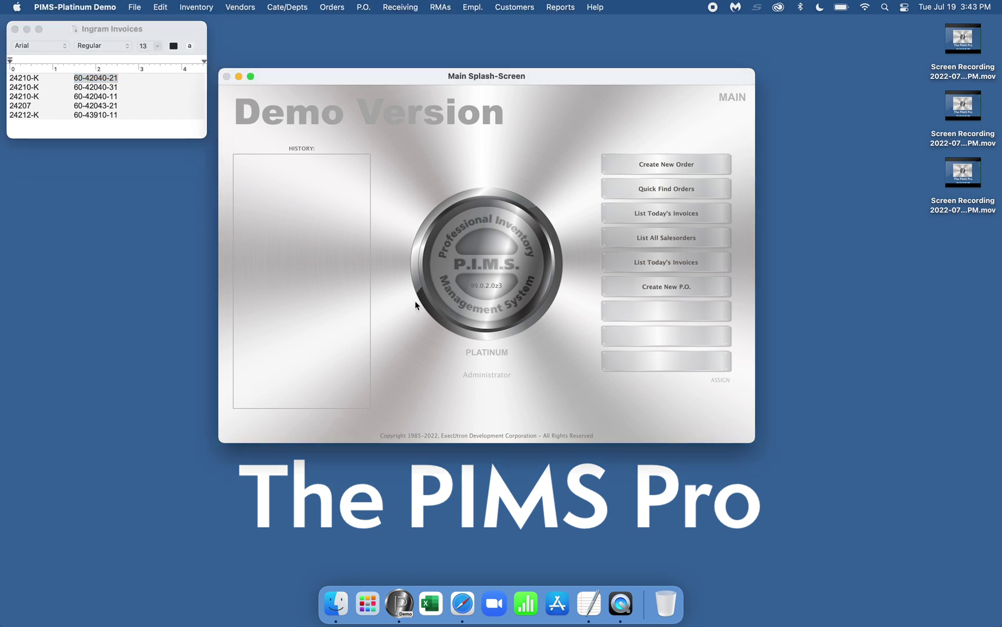
{"action": "left_click", "coordinate": [366, 7]}
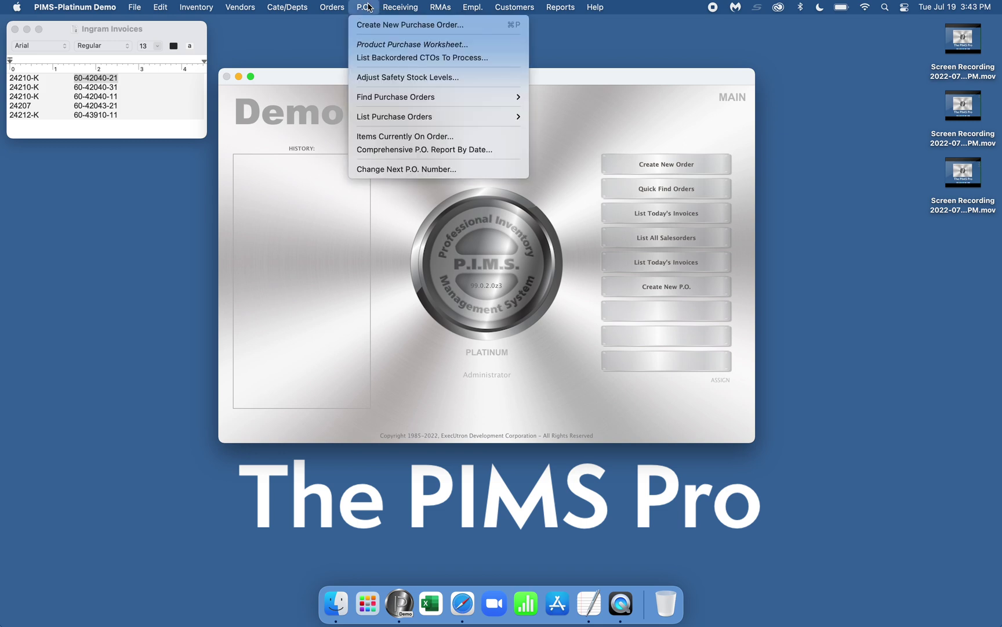
{"action": "mouse_move", "coordinate": [397, 97]}
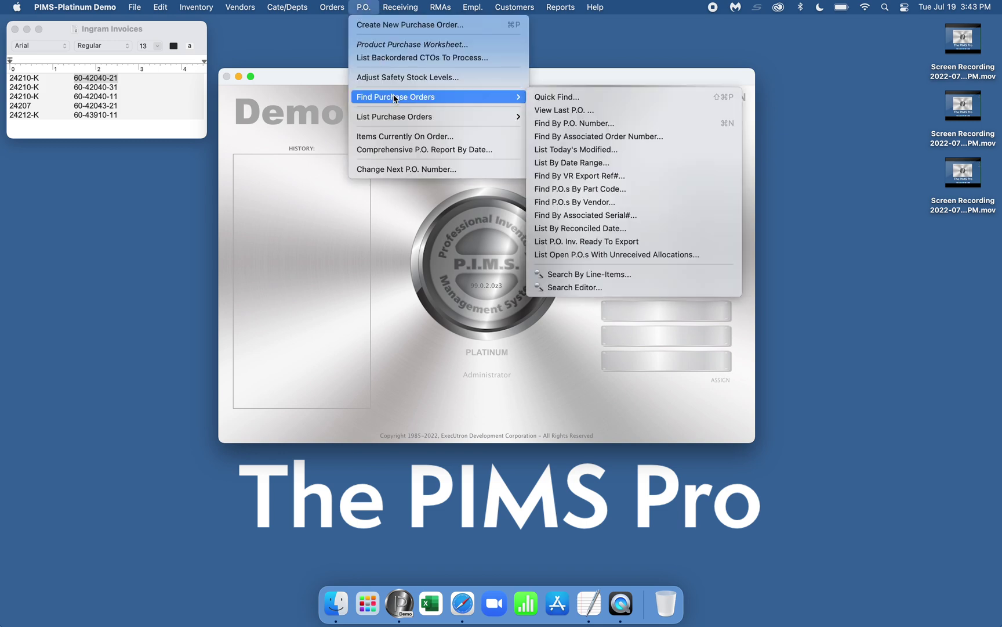
{"action": "left_click", "coordinate": [560, 97]}
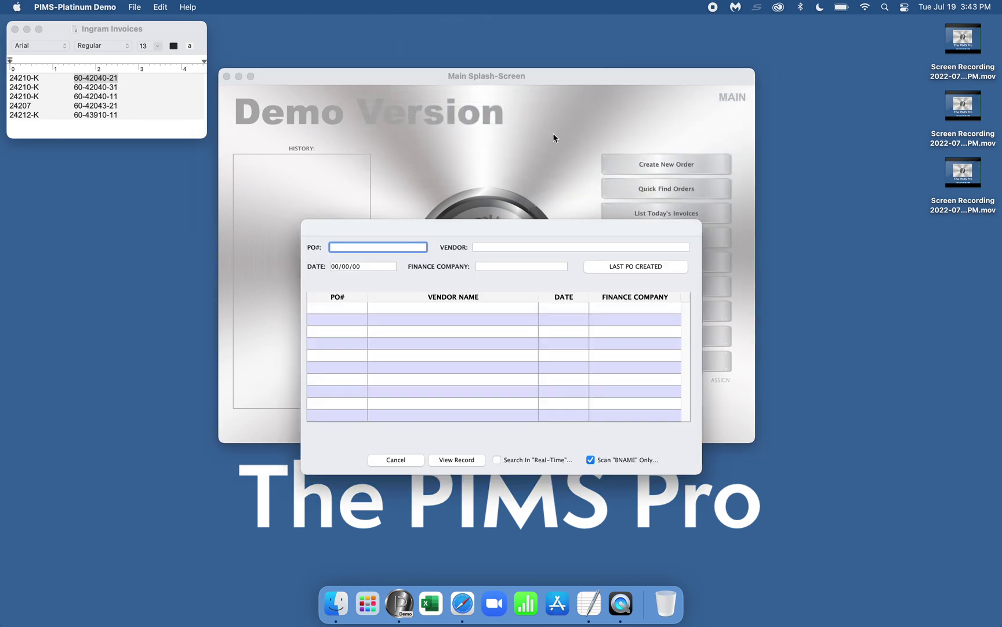
Step: Find the first purchase order in the Ingram Invoices note by its number and open its Vendor Reconciliation page
{"action": "type", "text": "24210-K"}
{"action": "key", "text": "Tab"}
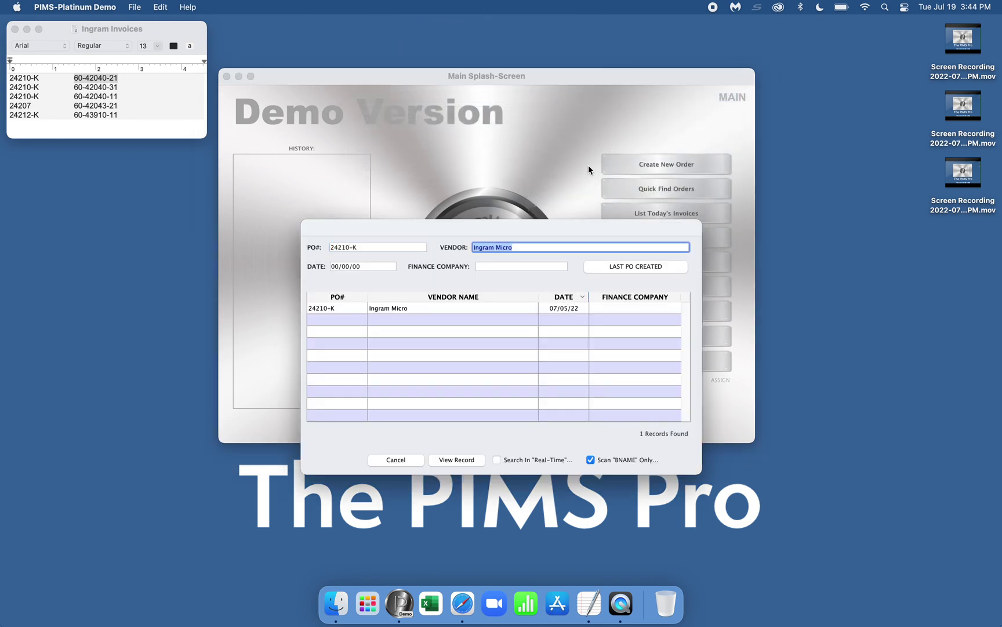
{"action": "double_click", "coordinate": [385, 308]}
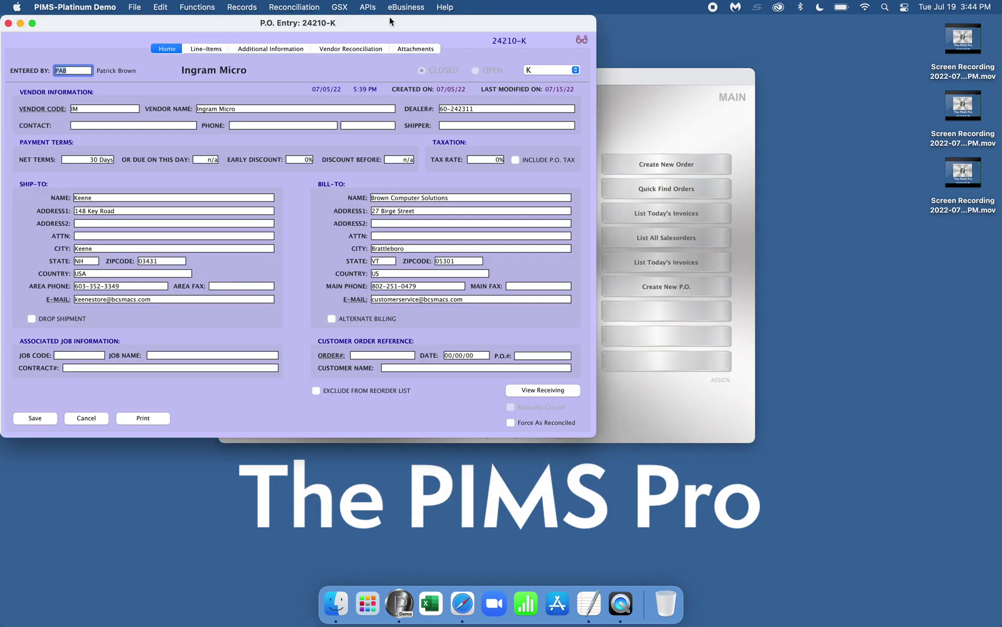
{"action": "left_click_drag", "start_coordinate": [330, 23], "coordinate": [549, 67]}
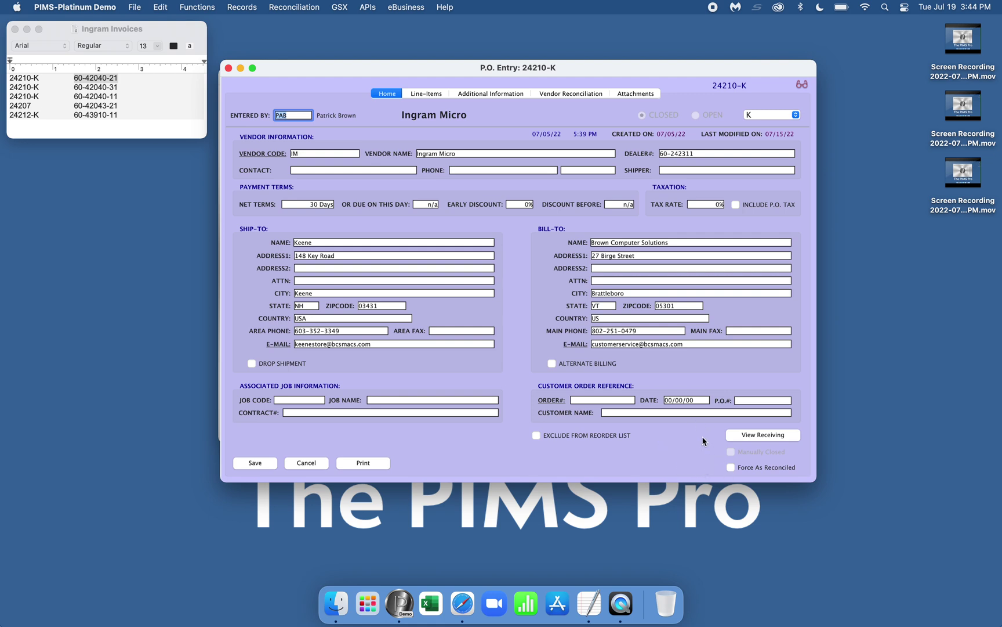
{"action": "left_click", "coordinate": [567, 94]}
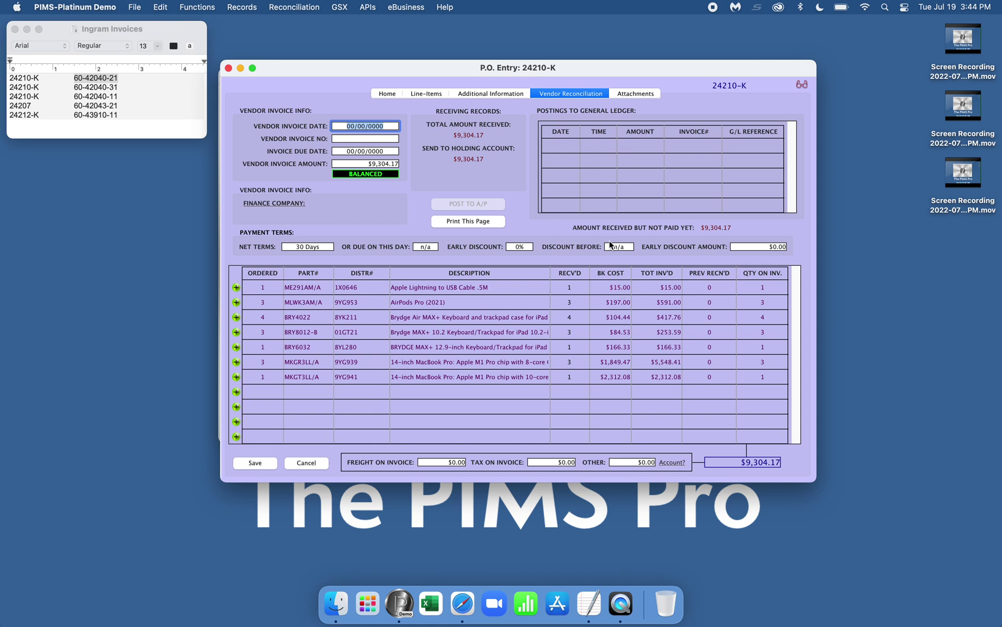
Step: Fetch the API invoice details for the Ingram invoice ending in -21
{"action": "left_click", "coordinate": [370, 7]}
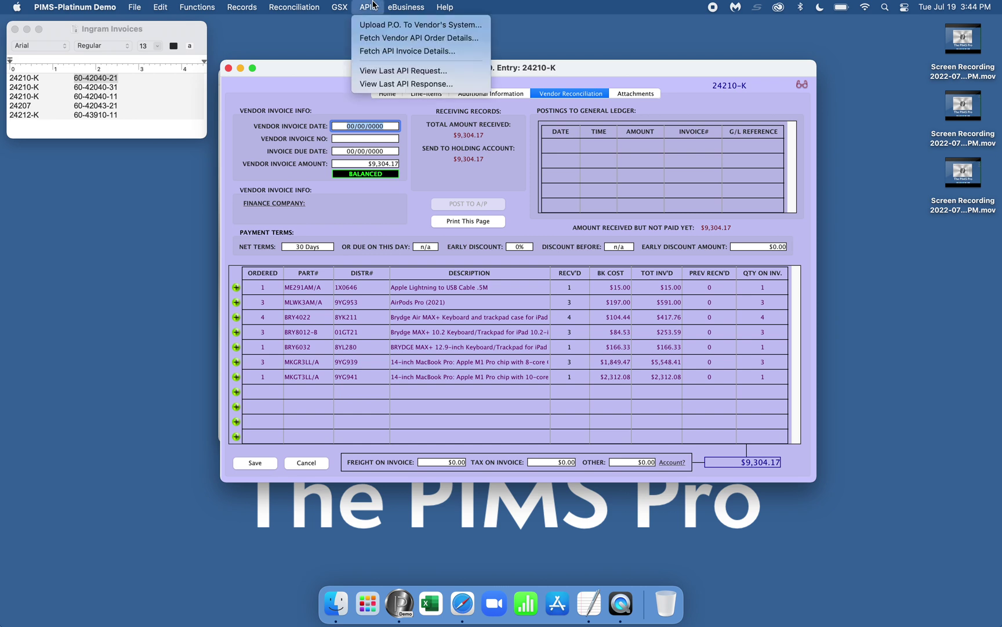
{"action": "left_click", "coordinate": [384, 52]}
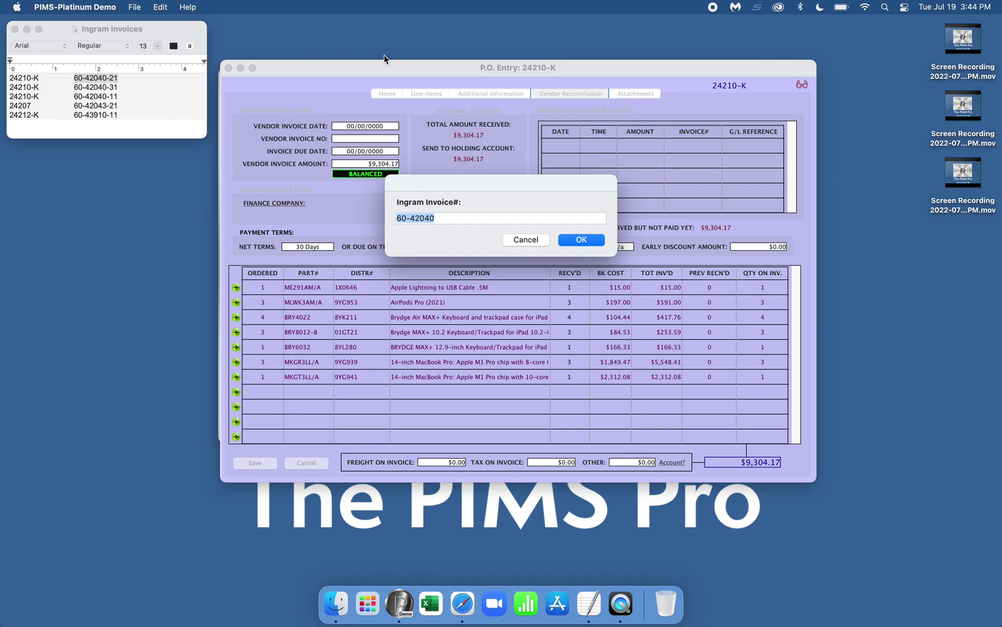
{"action": "key", "text": "Right"}
{"action": "type", "text": "-"}
{"action": "type", "text": "21"}
{"action": "left_click", "coordinate": [581, 239]}
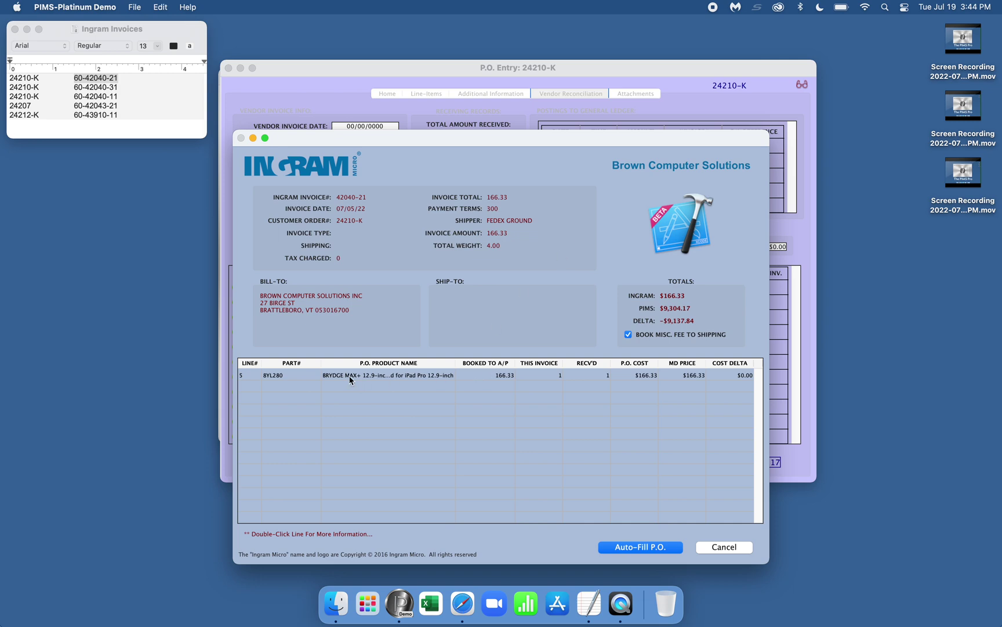
Step: Auto-fill the purchase order from the -21 invoice and post it to A/P with starting date 07/05/22 and no journal note
{"action": "left_click", "coordinate": [641, 547]}
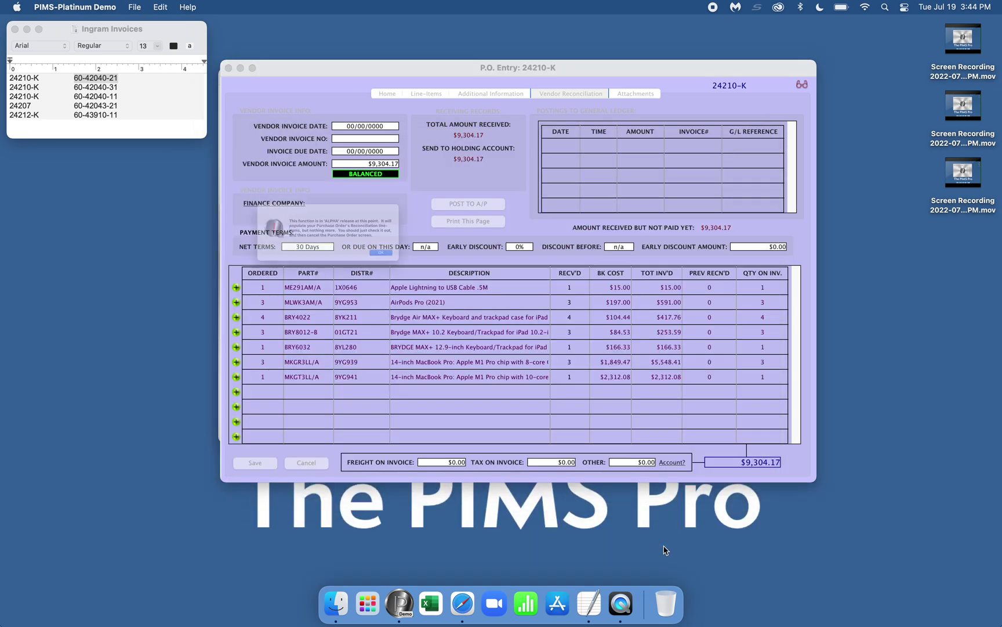
{"action": "left_click", "coordinate": [439, 272]}
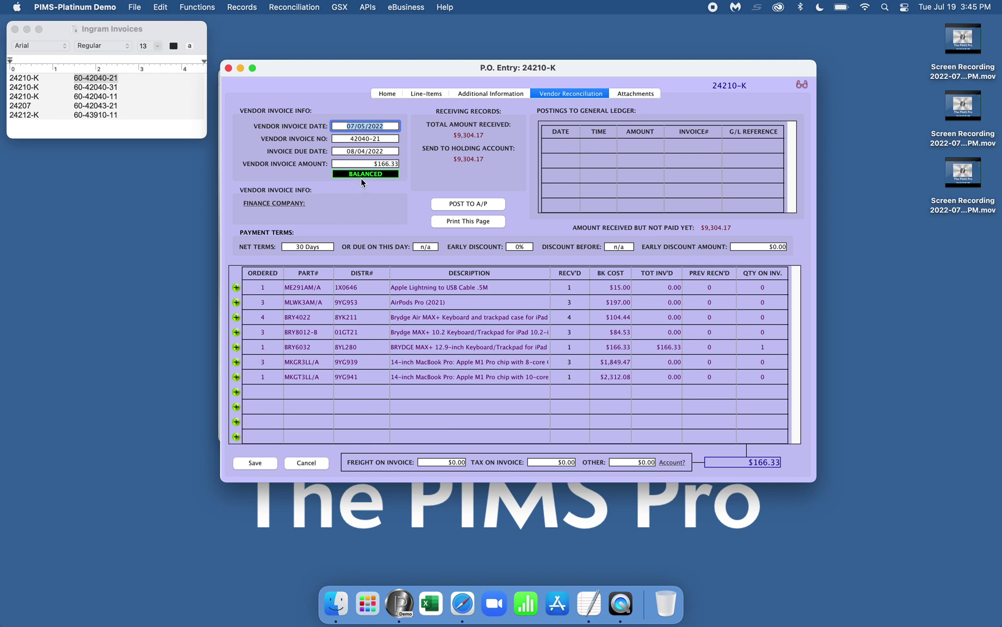
{"action": "left_click", "coordinate": [476, 203]}
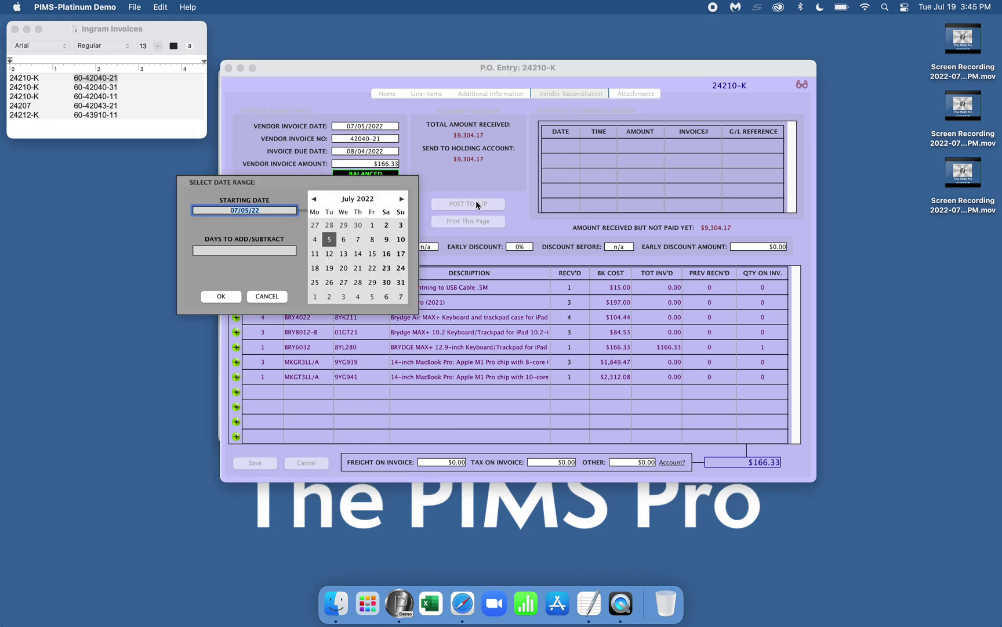
{"action": "left_click", "coordinate": [227, 296]}
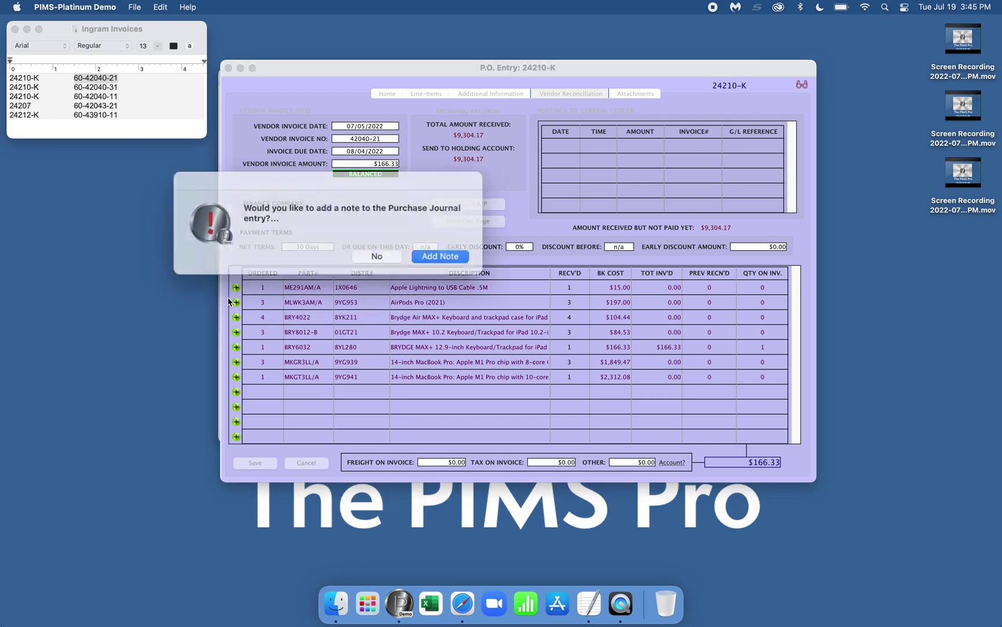
{"action": "left_click", "coordinate": [388, 251]}
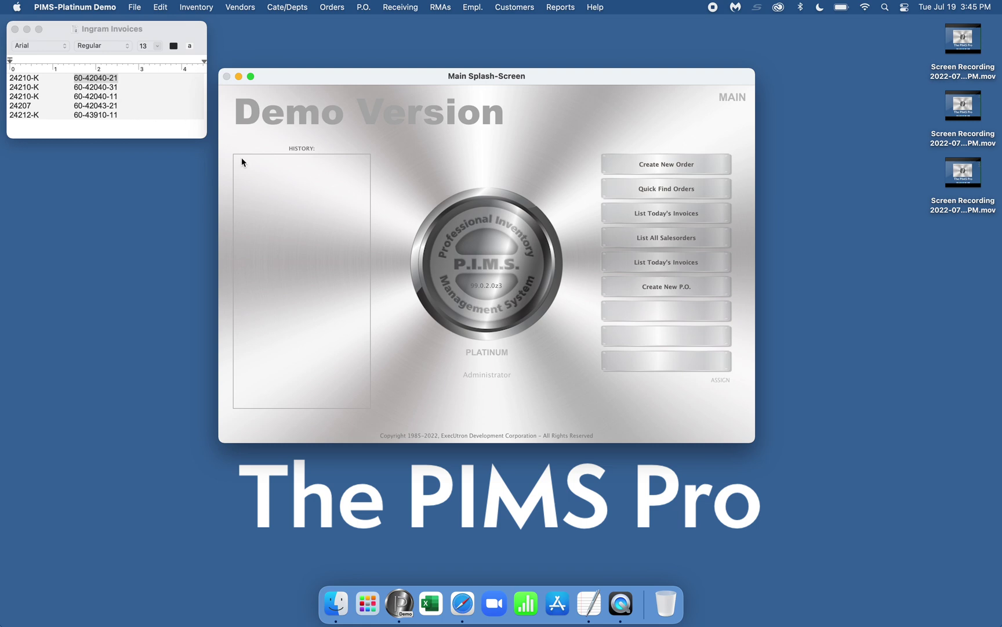
Step: Use purchase order Quick Find to reopen the same Ingram Micro order by its number and show its Vendor Reconciliation page
{"action": "key", "text": "super+p"}
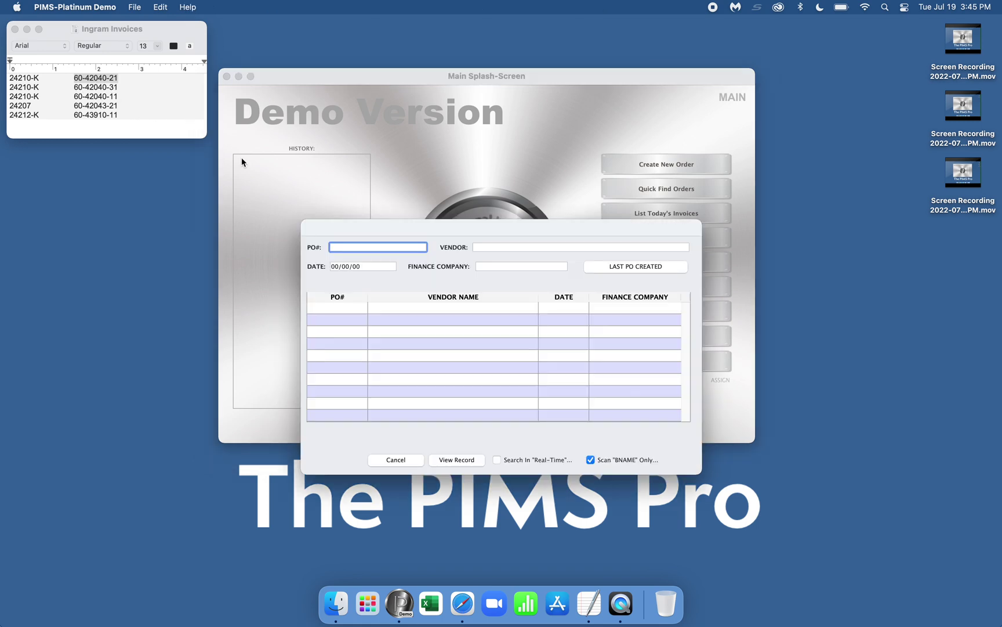
{"action": "type", "text": "24230"}
{"action": "key", "text": "Tab"}
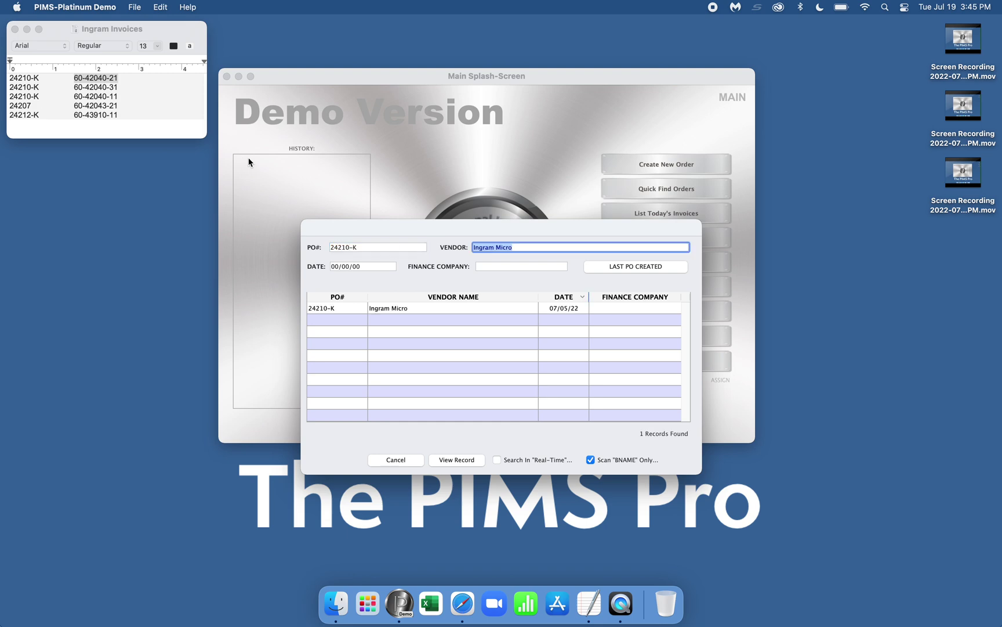
{"action": "double_click", "coordinate": [405, 308]}
{"action": "left_click_drag", "start_coordinate": [383, 23], "coordinate": [579, 59]}
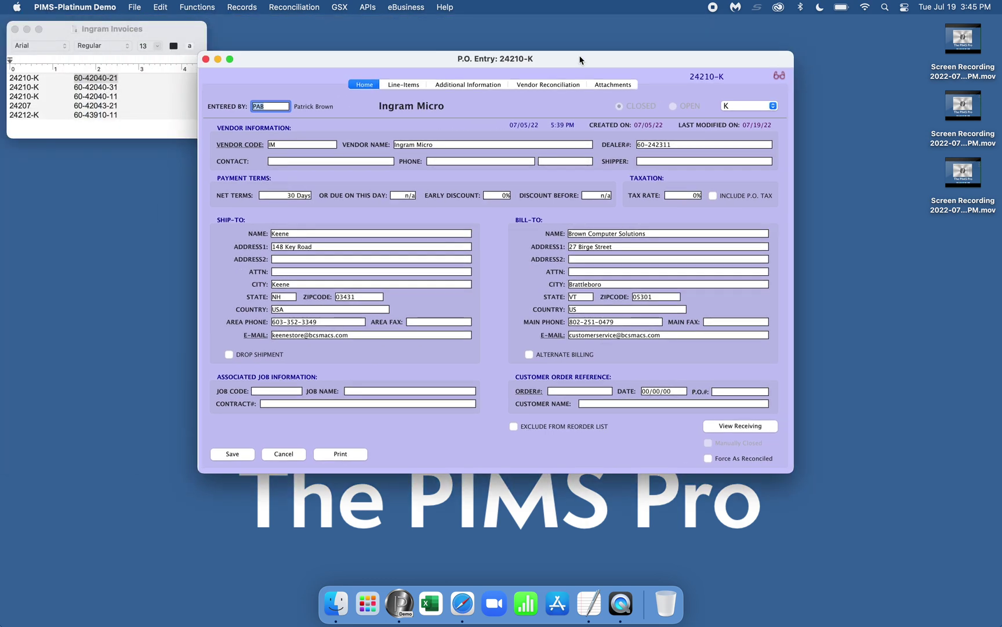
{"action": "left_click", "coordinate": [553, 86]}
Step: Fetch the API invoice details for the Ingram invoice ending in -31
{"action": "left_click", "coordinate": [367, 7]}
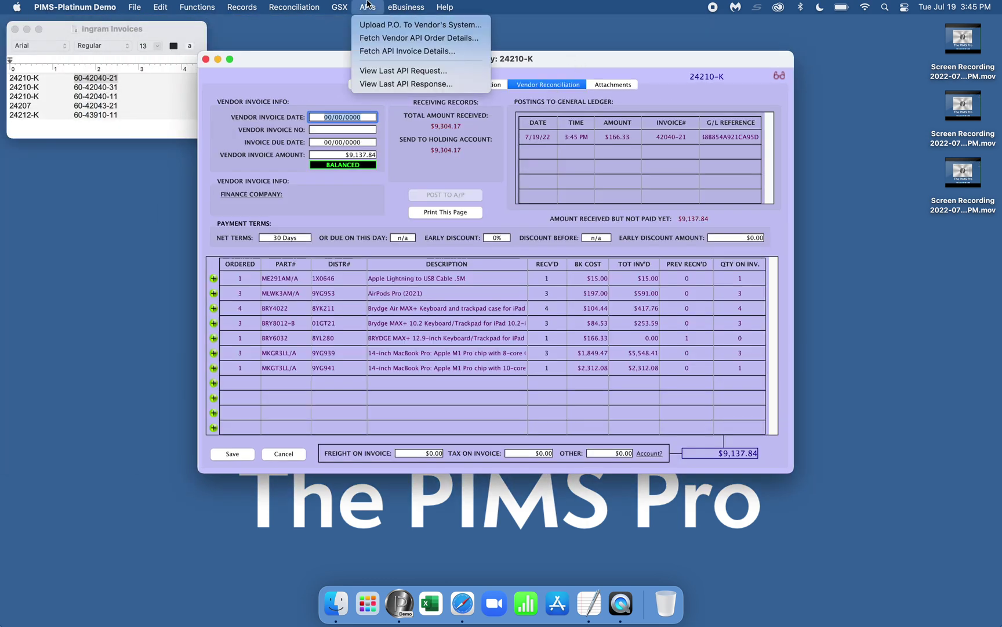
{"action": "left_click", "coordinate": [378, 51]}
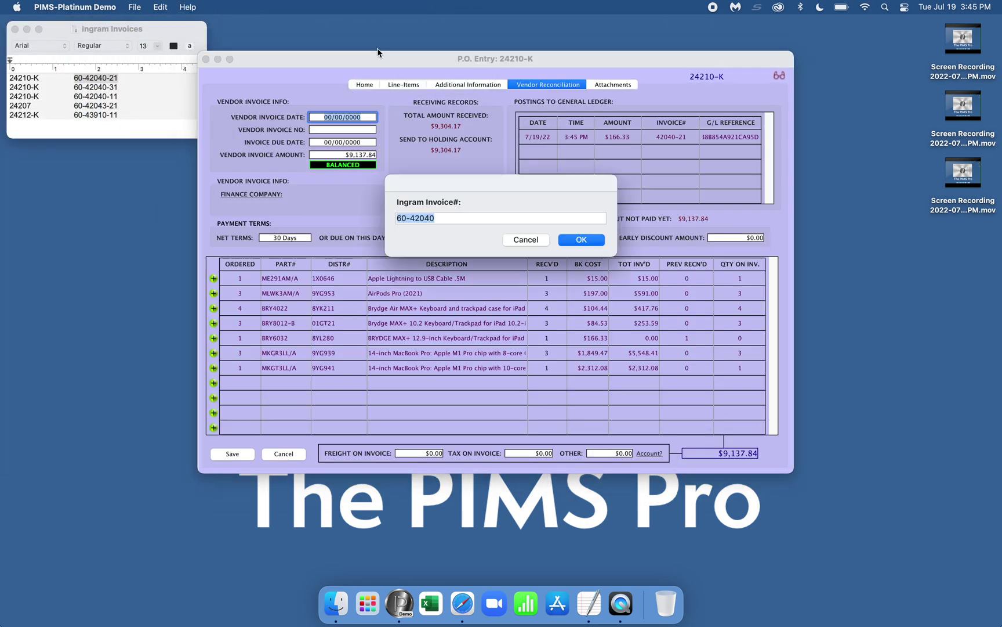
{"action": "key", "text": "Right"}
{"action": "type", "text": "-"}
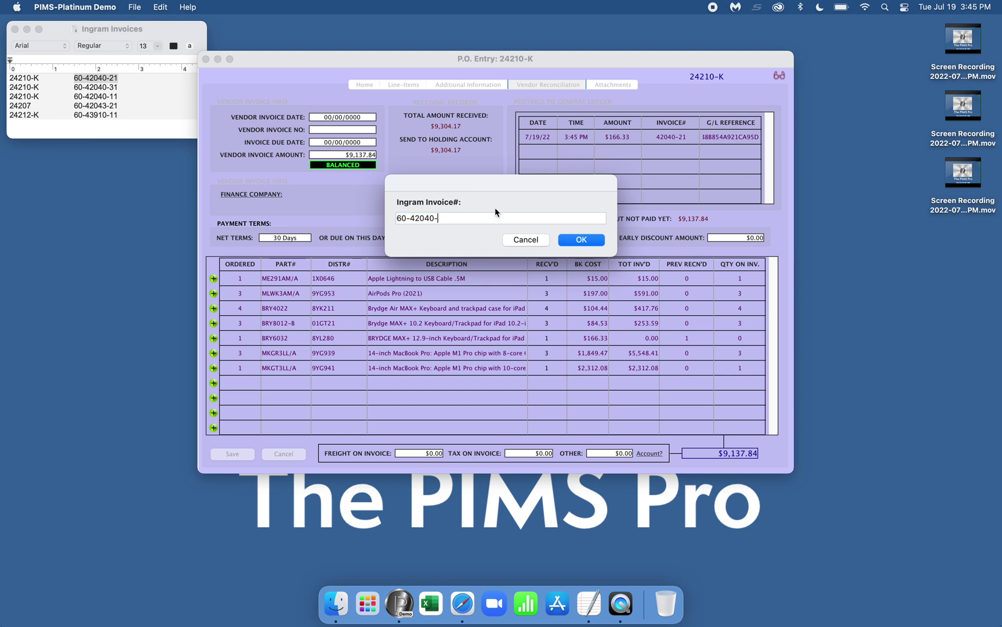
{"action": "type", "text": "31"}
{"action": "left_click", "coordinate": [589, 249]}
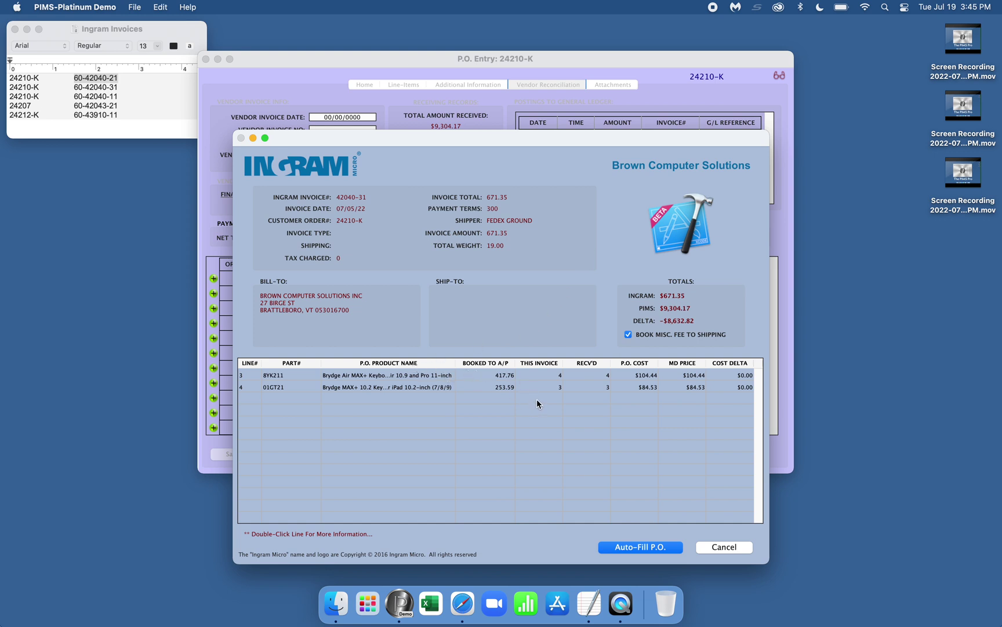
Step: Auto-fill the purchase order from the -31 invoice and post it to A/P dated Jul 5, 2022, without a journal note
{"action": "left_click", "coordinate": [626, 548]}
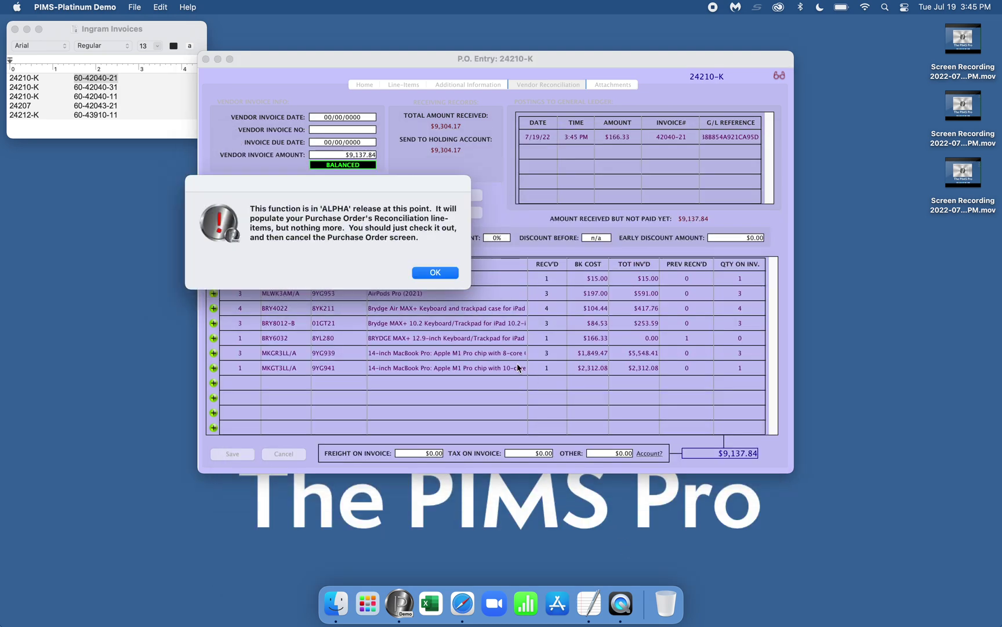
{"action": "left_click", "coordinate": [436, 273]}
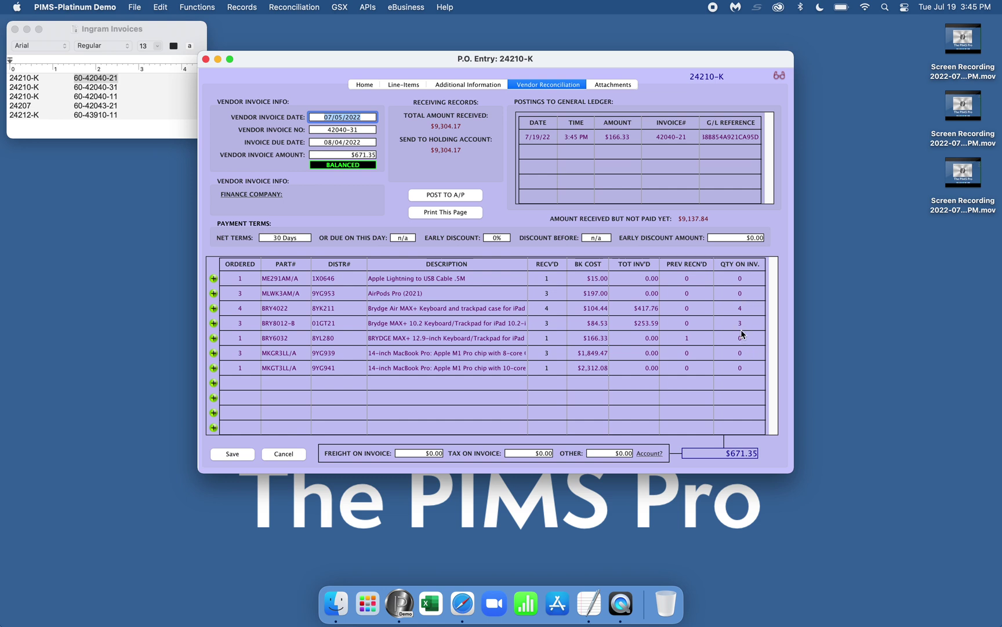
{"action": "left_click", "coordinate": [457, 197]}
{"action": "left_click", "coordinate": [213, 296]}
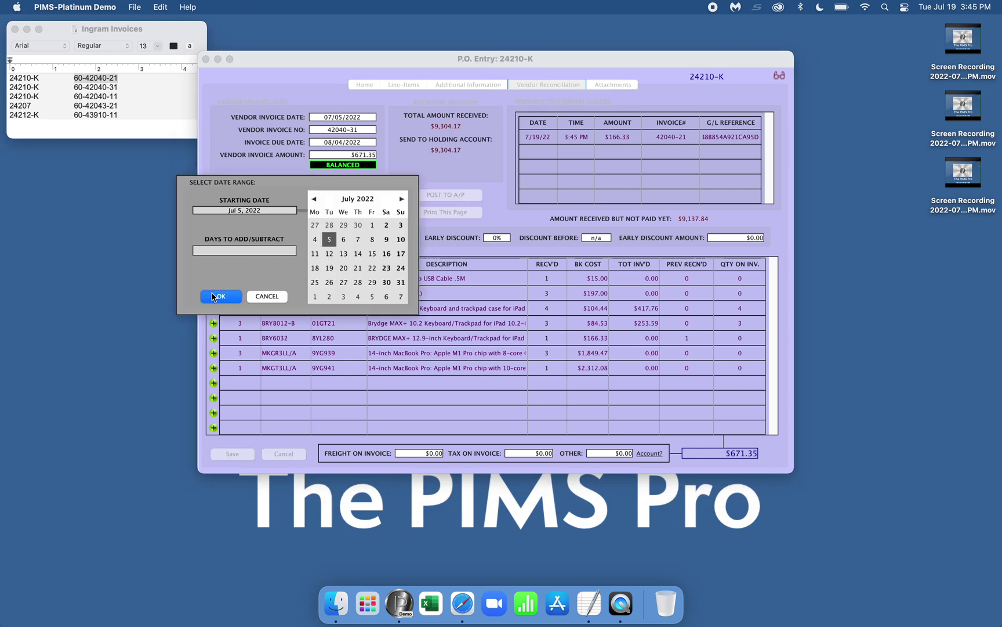
{"action": "left_click", "coordinate": [374, 253]}
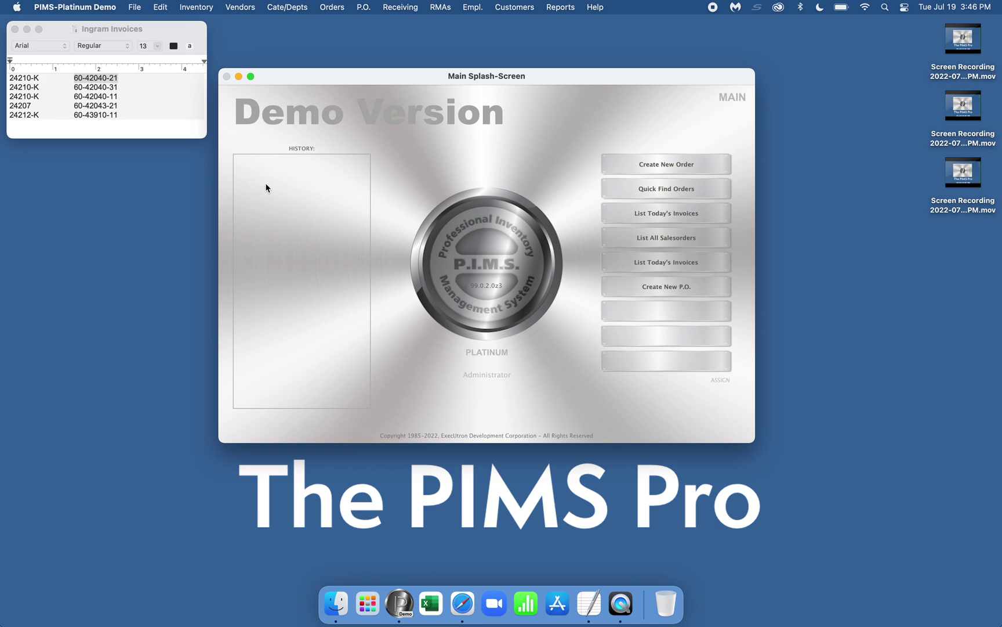
Step: Look up the same Ingram Micro purchase order again by its number and display its Vendor Reconciliation page
{"action": "key", "text": "super+f"}
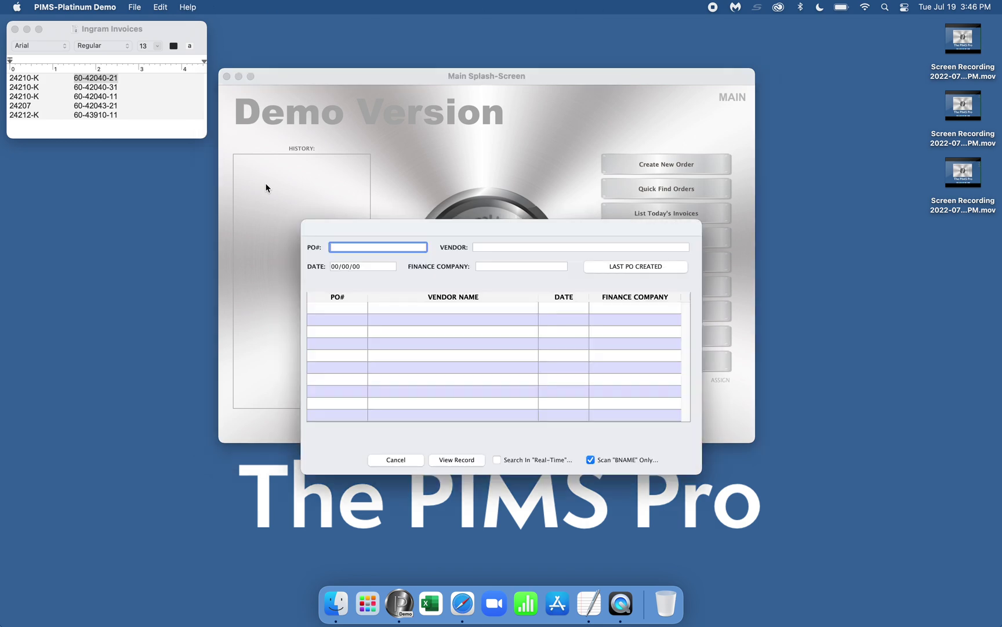
{"action": "type", "text": "24210-K"}
{"action": "key", "text": "Tab"}
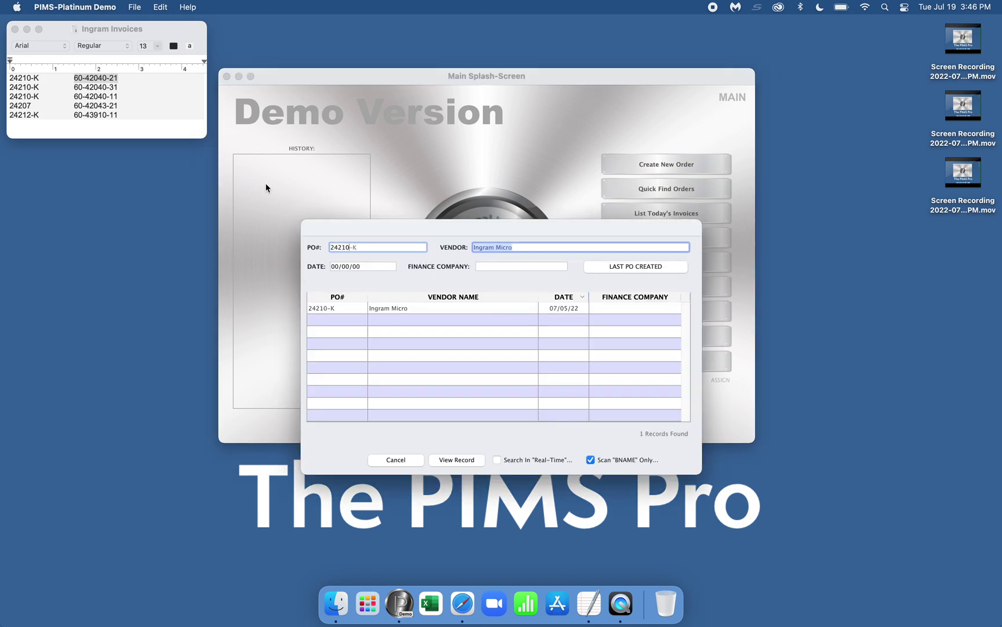
{"action": "double_click", "coordinate": [402, 308]}
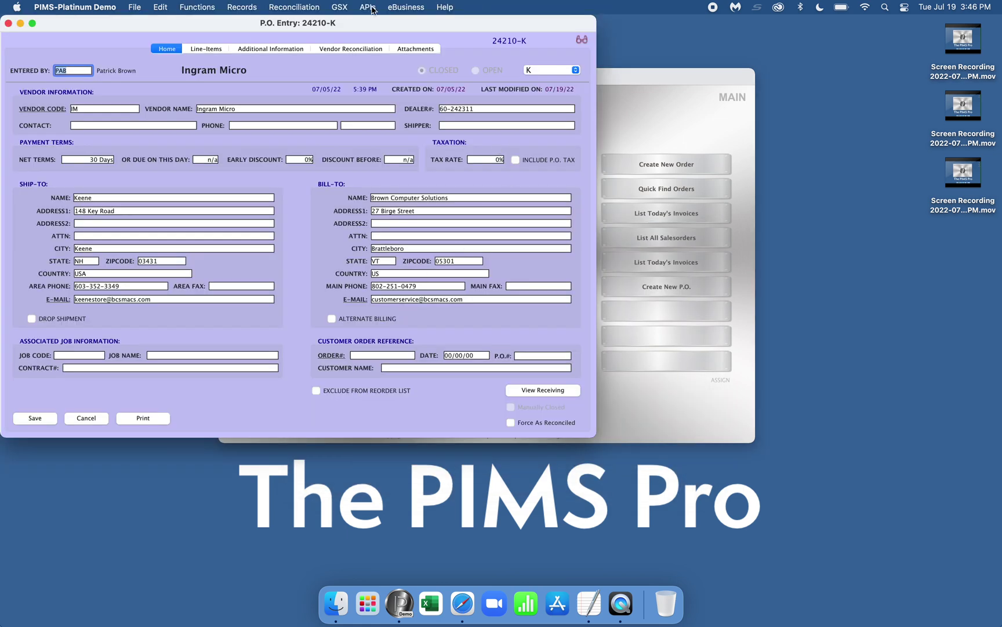
{"action": "left_click_drag", "start_coordinate": [363, 25], "coordinate": [546, 77]}
{"action": "left_click", "coordinate": [541, 93]}
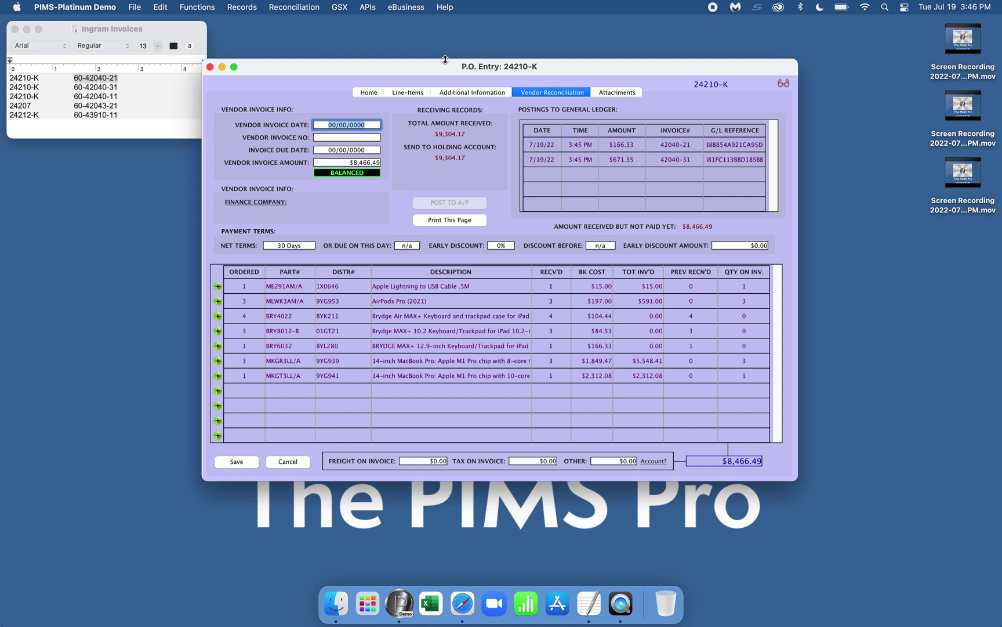
Step: Fetch the API invoice details for the Ingram invoice ending in -11
{"action": "left_click", "coordinate": [369, 8]}
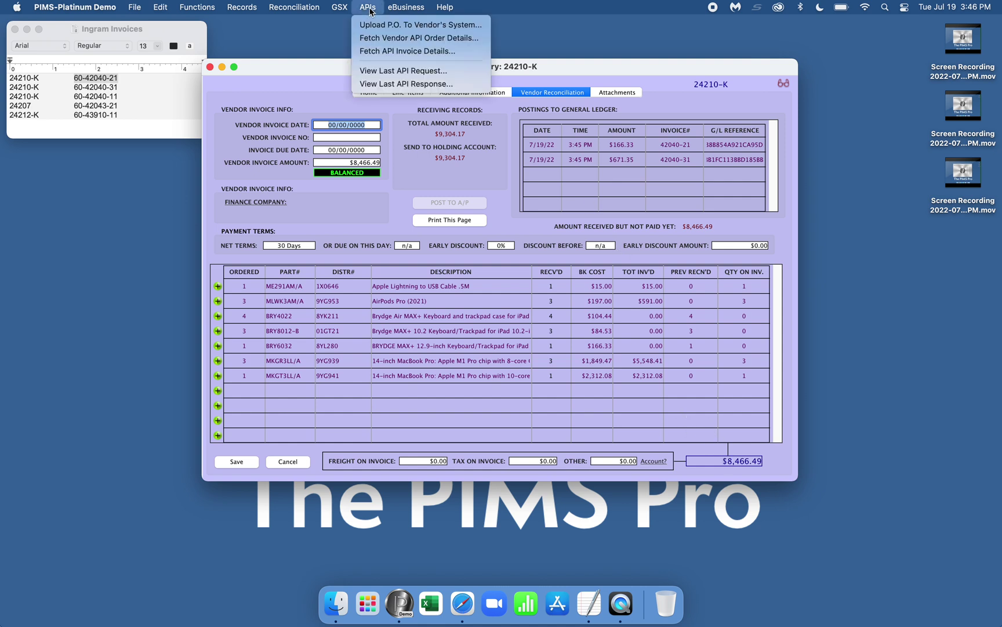
{"action": "left_click", "coordinate": [381, 50]}
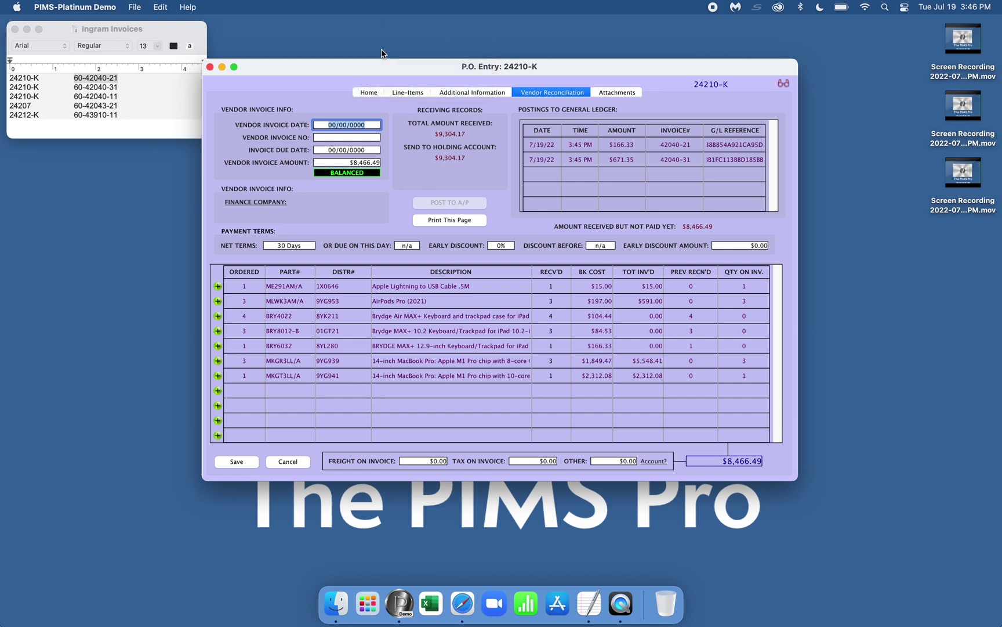
{"action": "key", "text": "Right"}
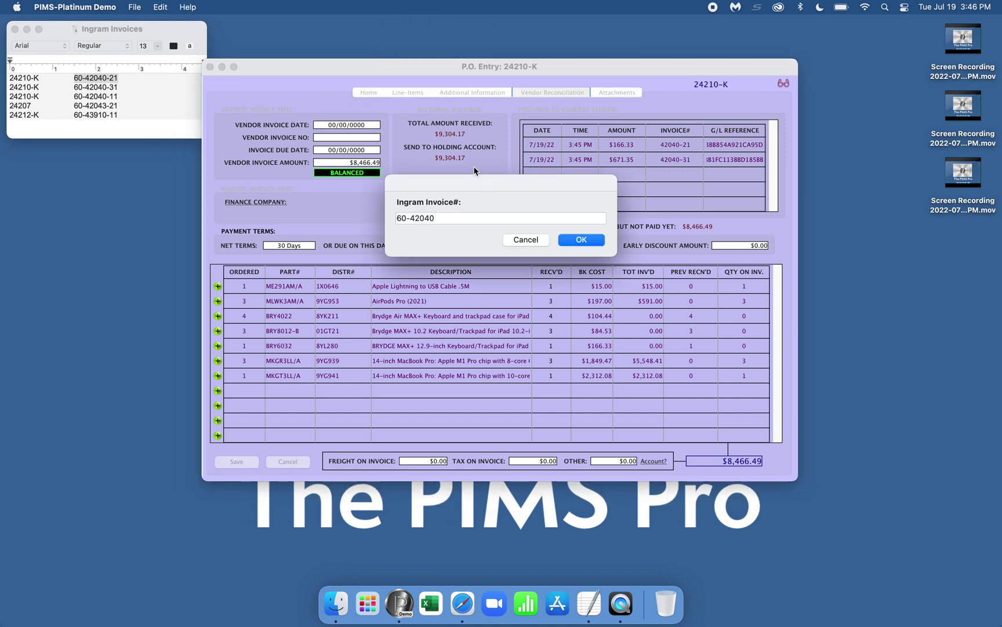
{"action": "type", "text": "-11"}
{"action": "left_click", "coordinate": [580, 242]}
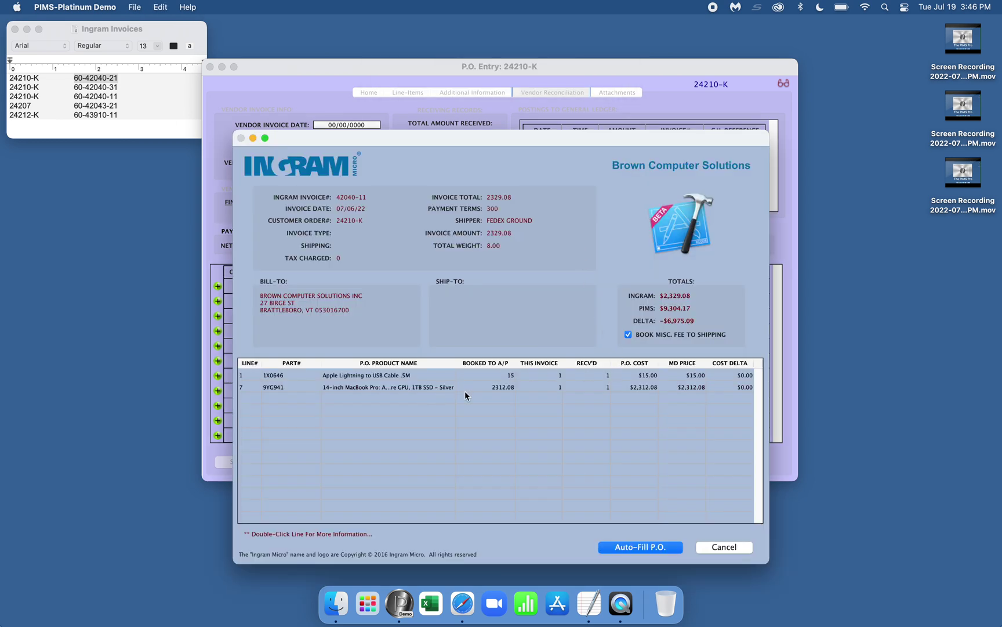
Step: Auto-fill the purchase order from the -11 invoice and set the freight on the invoice to $2.00
{"action": "left_click", "coordinate": [656, 547]}
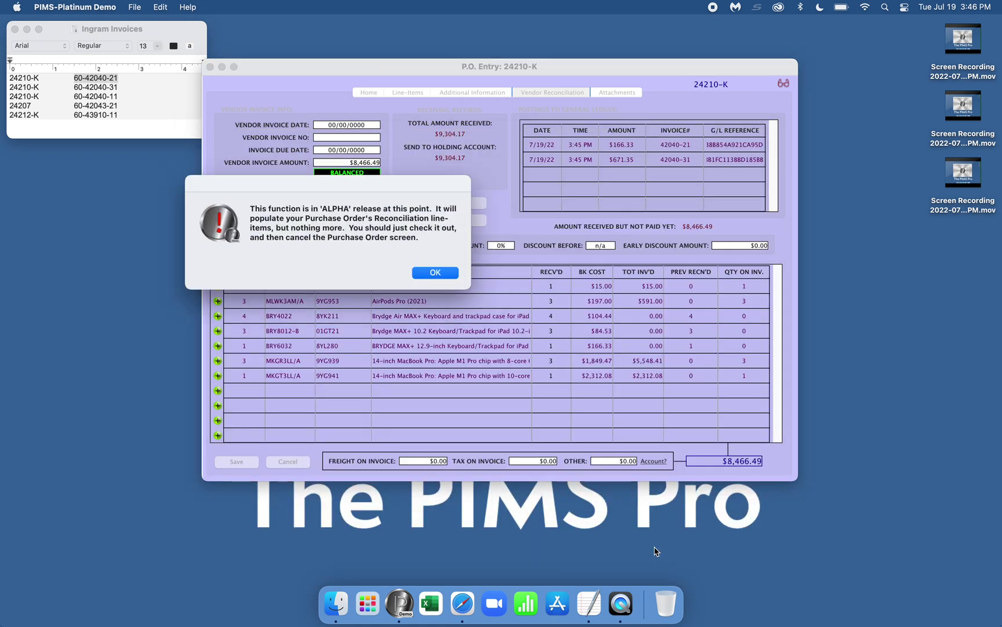
{"action": "left_click", "coordinate": [436, 274]}
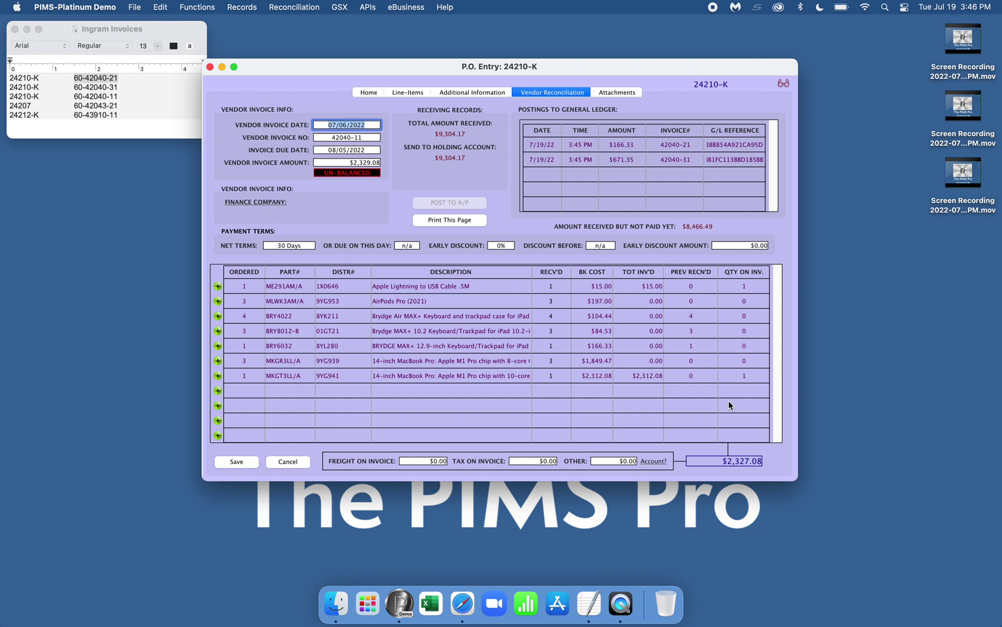
{"action": "left_click", "coordinate": [424, 459]}
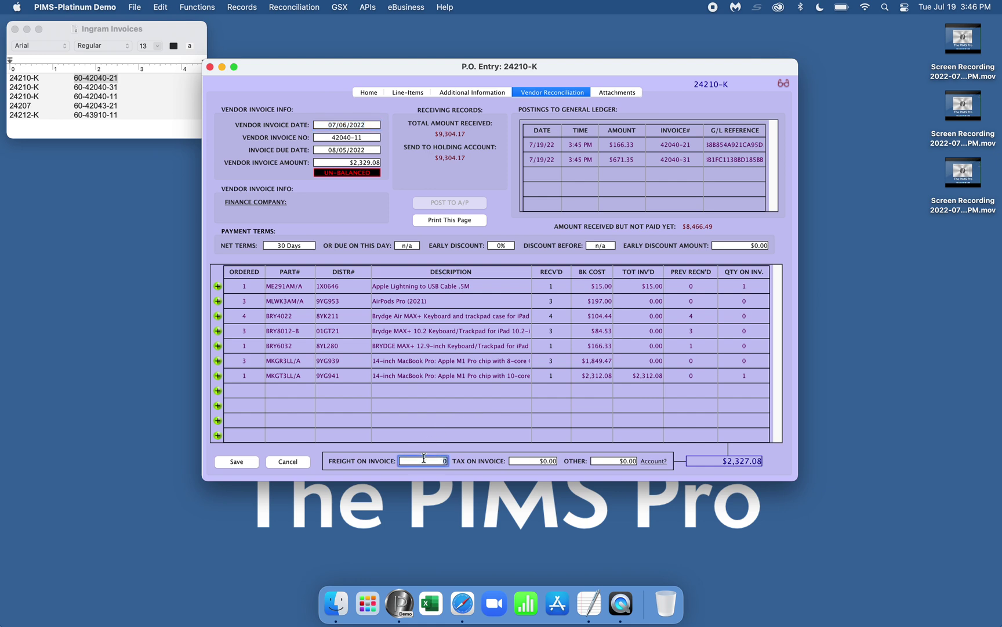
{"action": "type", "text": "2"}
{"action": "key", "text": "Tab"}
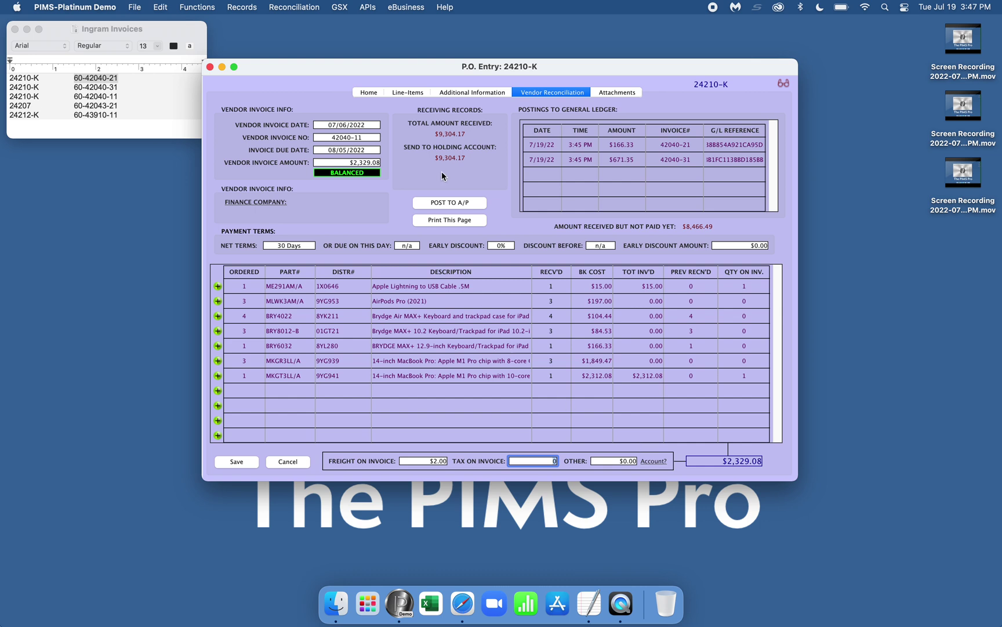
Step: Post the -11 invoice to A/P dated Jul 6, 2022, without adding a Purchase Journal note
{"action": "left_click", "coordinate": [438, 203]}
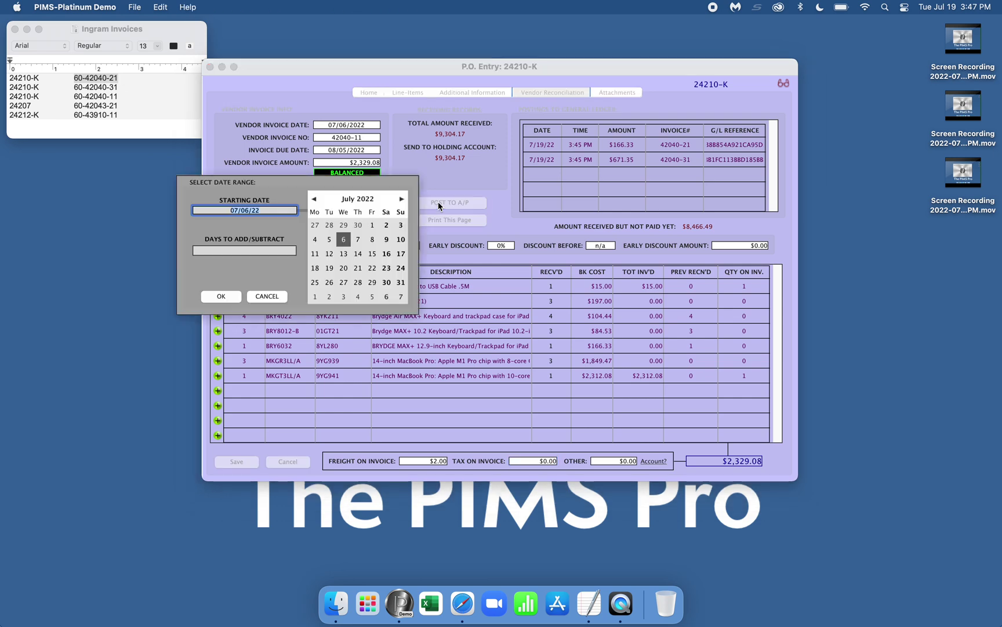
{"action": "left_click", "coordinate": [221, 295]}
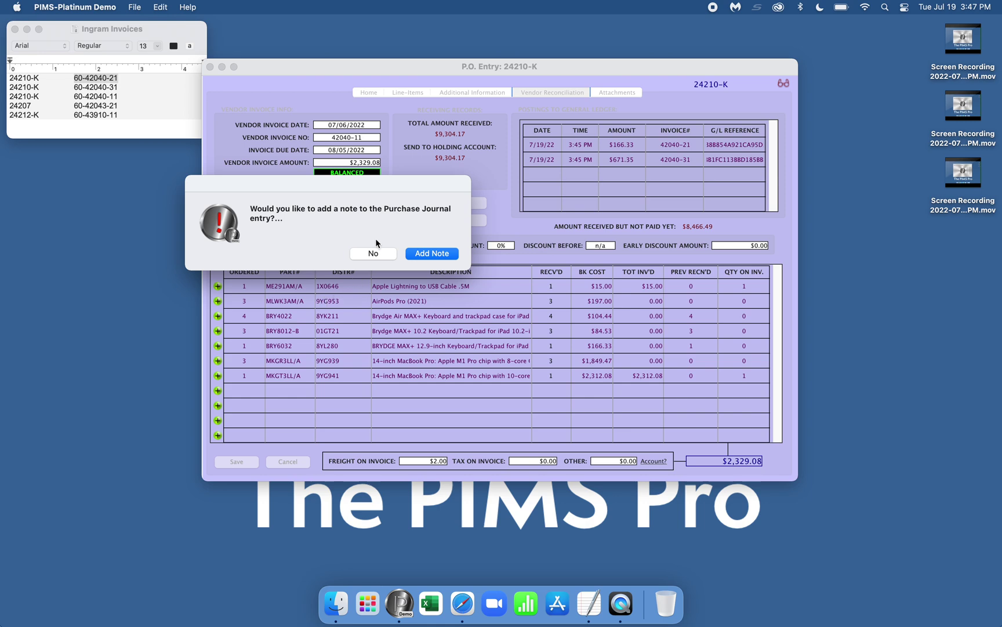
{"action": "left_click", "coordinate": [374, 253]}
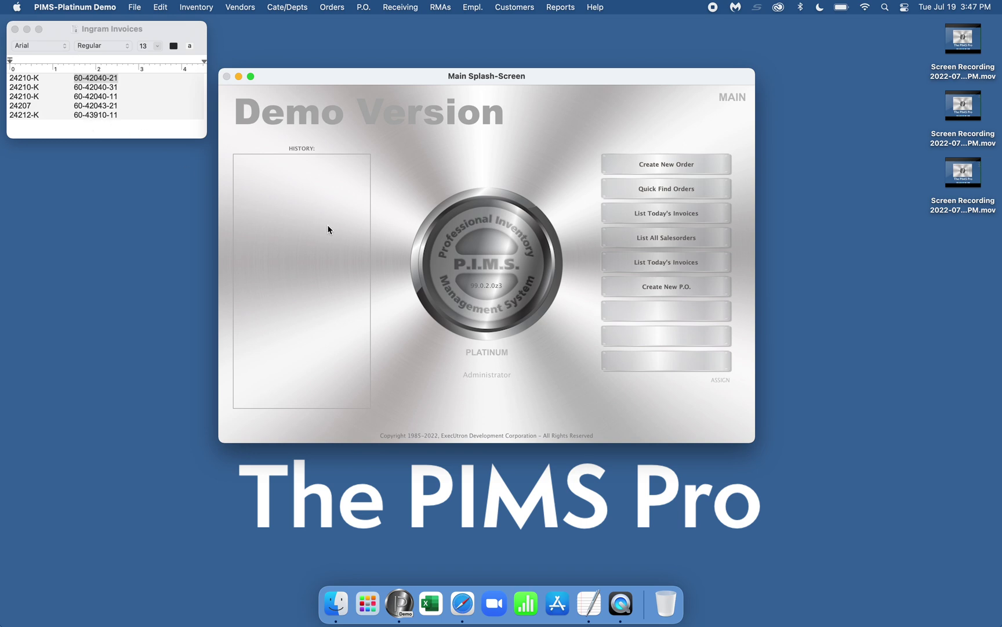
Step: Look up the purchase order on the fourth line of the Ingram Invoices list by its number and display its Vendor Reconciliation page
{"action": "key", "text": "super+p"}
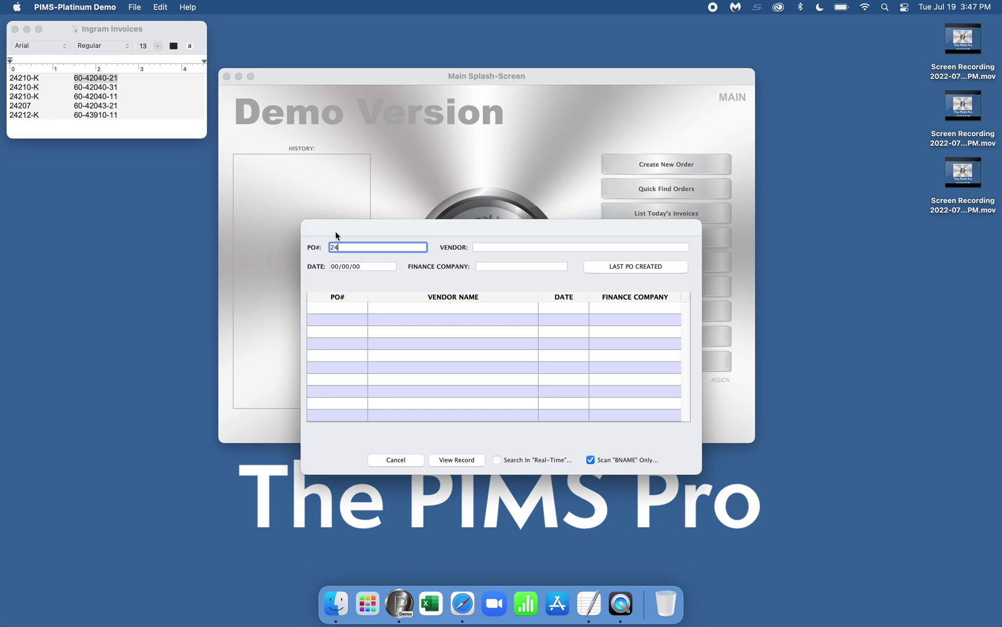
{"action": "type", "text": "24207"}
{"action": "key", "text": "Return"}
{"action": "double_click", "coordinate": [386, 308]}
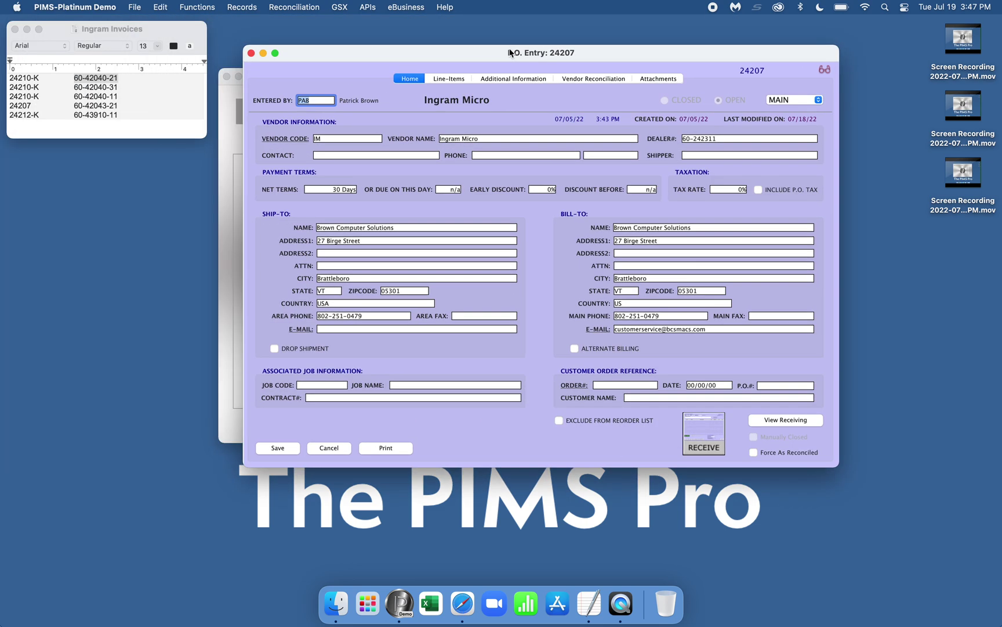
{"action": "left_click", "coordinate": [368, 6]}
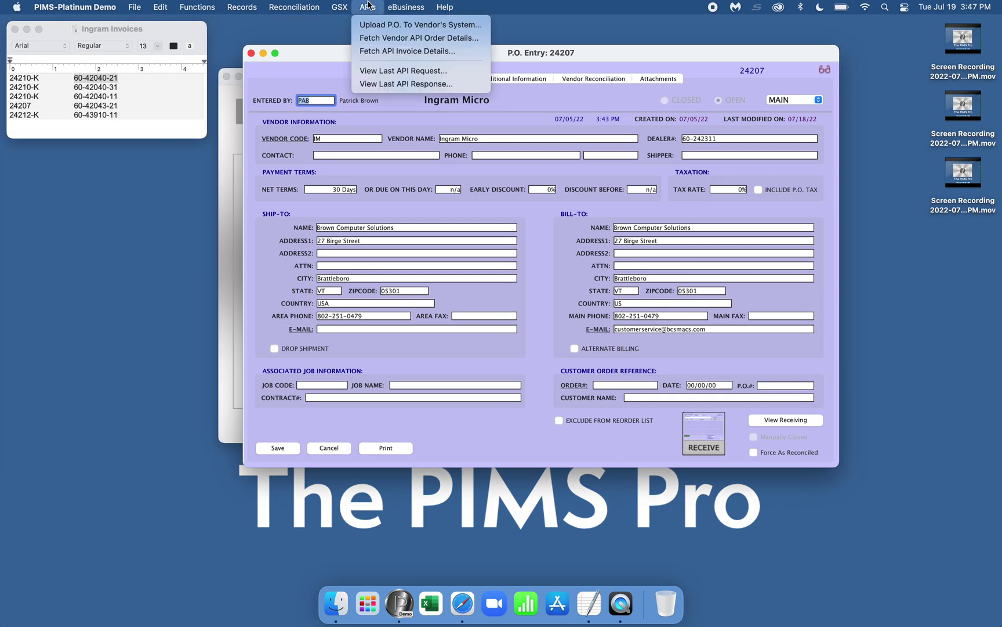
{"action": "left_click", "coordinate": [360, 4]}
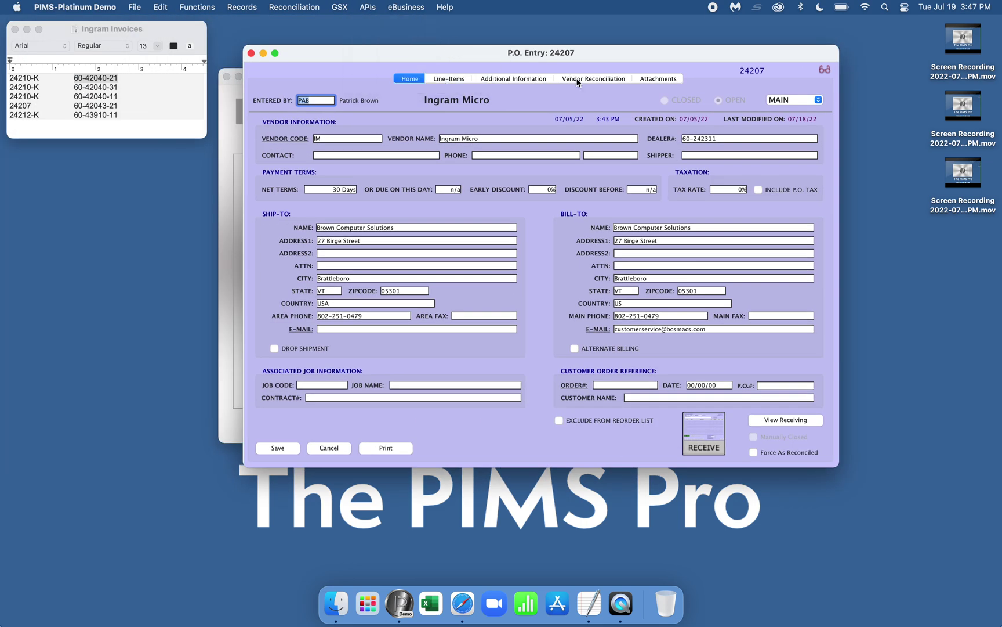
{"action": "left_click", "coordinate": [578, 80]}
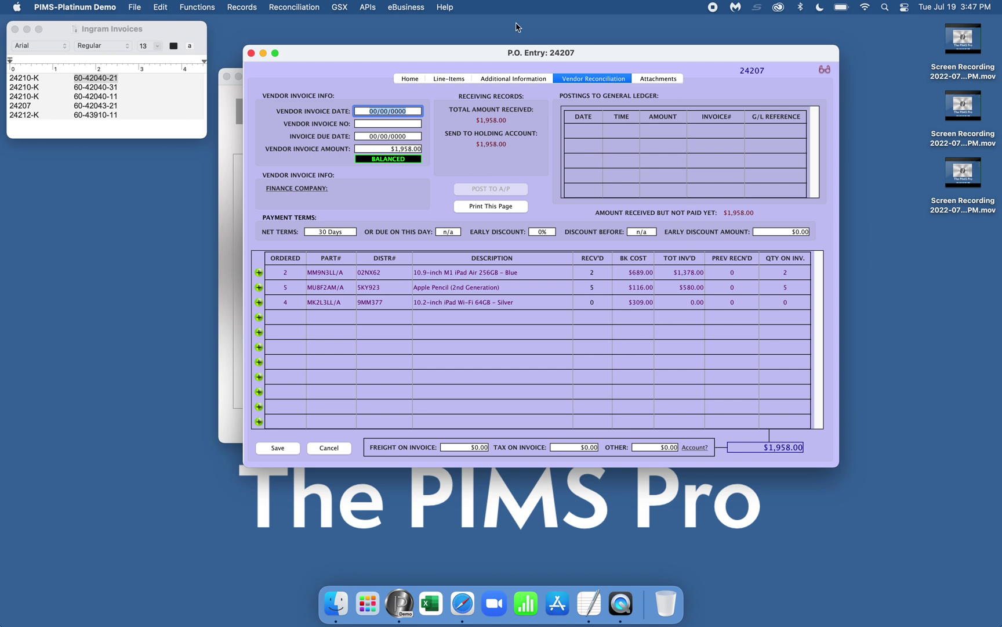
Step: Fetch the API invoice details for this order's Ingram invoice, adding the suffix -21 to the suggested invoice number
{"action": "left_click", "coordinate": [371, 9]}
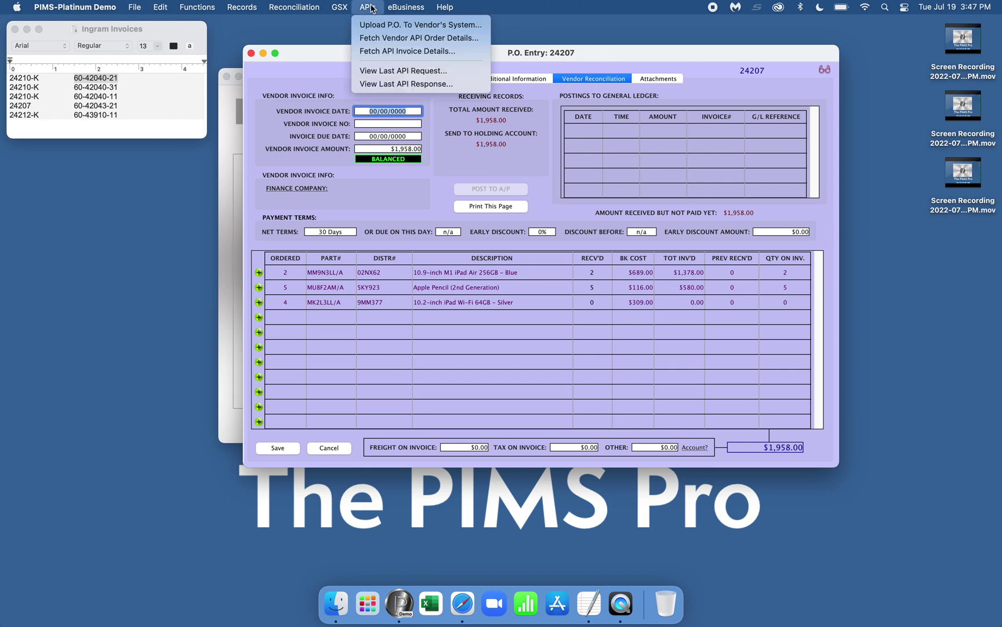
{"action": "left_click", "coordinate": [383, 52]}
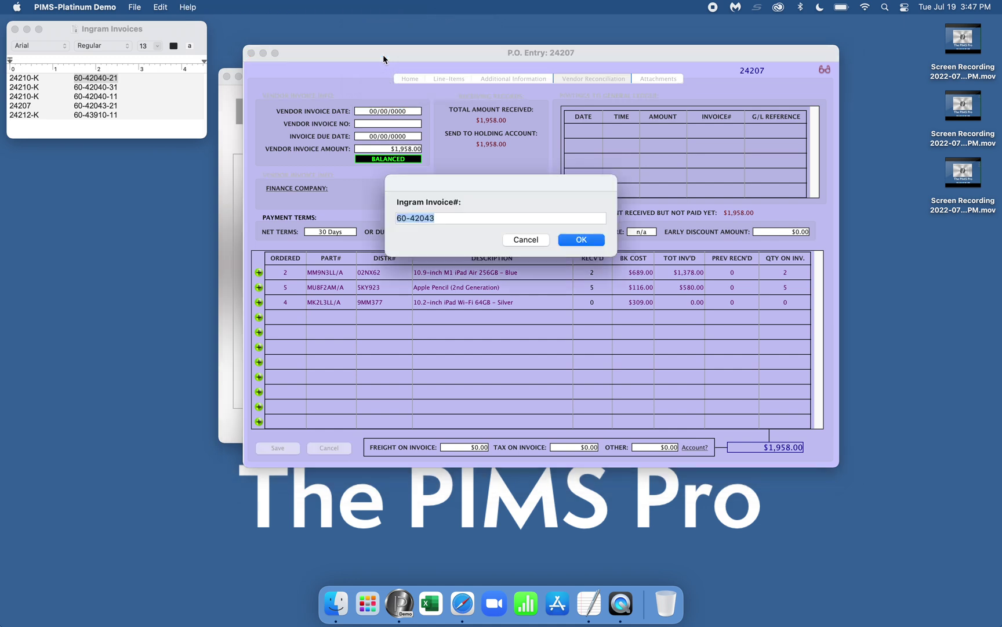
{"action": "left_click", "coordinate": [452, 216]}
{"action": "type", "text": "-21"}
{"action": "left_click", "coordinate": [591, 238]}
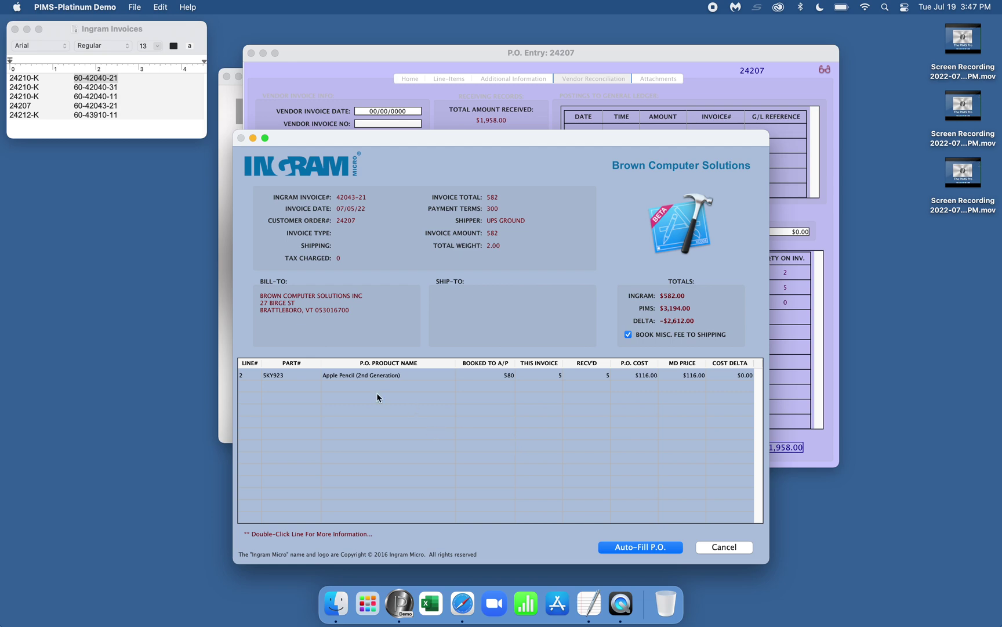
Step: Auto-fill this purchase order from its -21 invoice and set the freight on the invoice to $2.00
{"action": "left_click", "coordinate": [658, 547]}
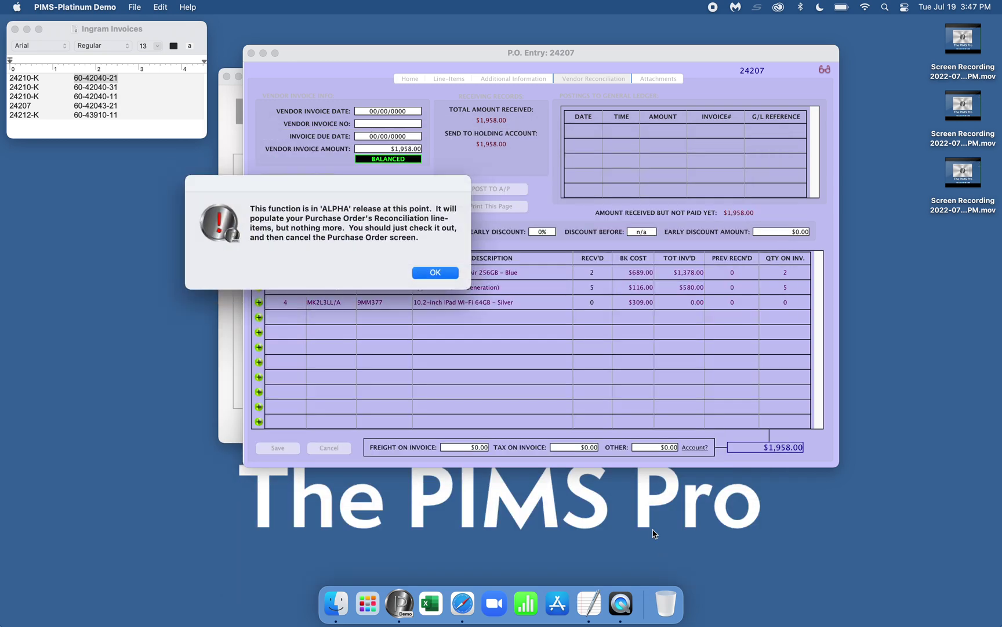
{"action": "left_click", "coordinate": [448, 275]}
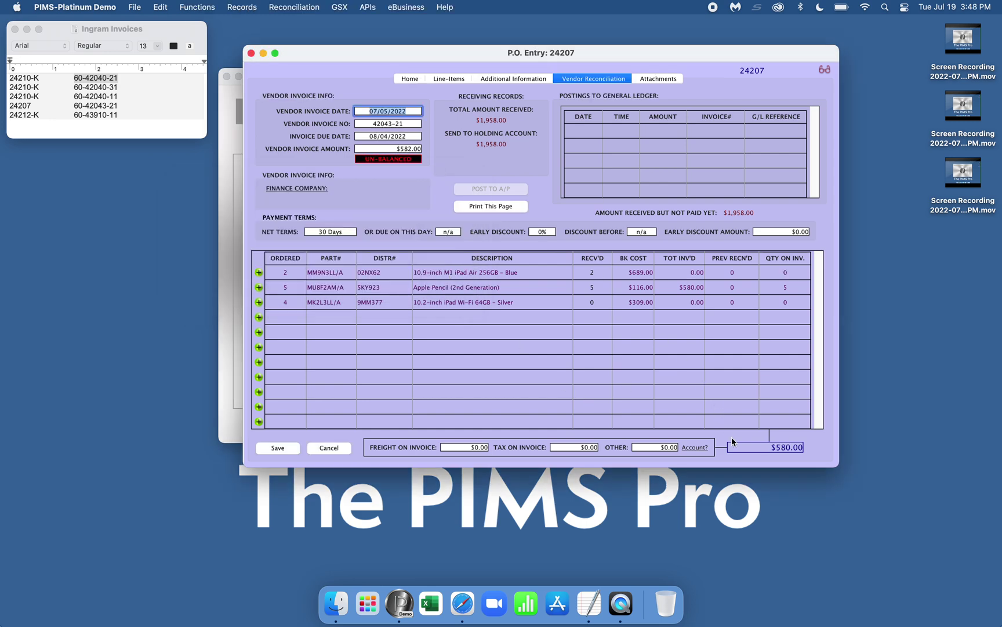
{"action": "left_click", "coordinate": [468, 445]}
{"action": "type", "text": "2"}
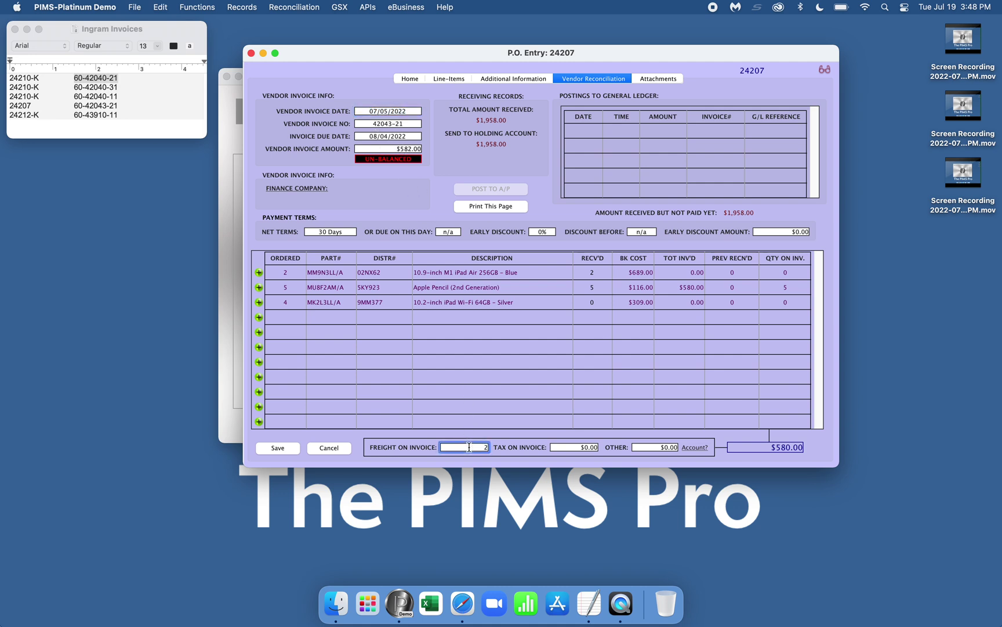
{"action": "key", "text": "Tab"}
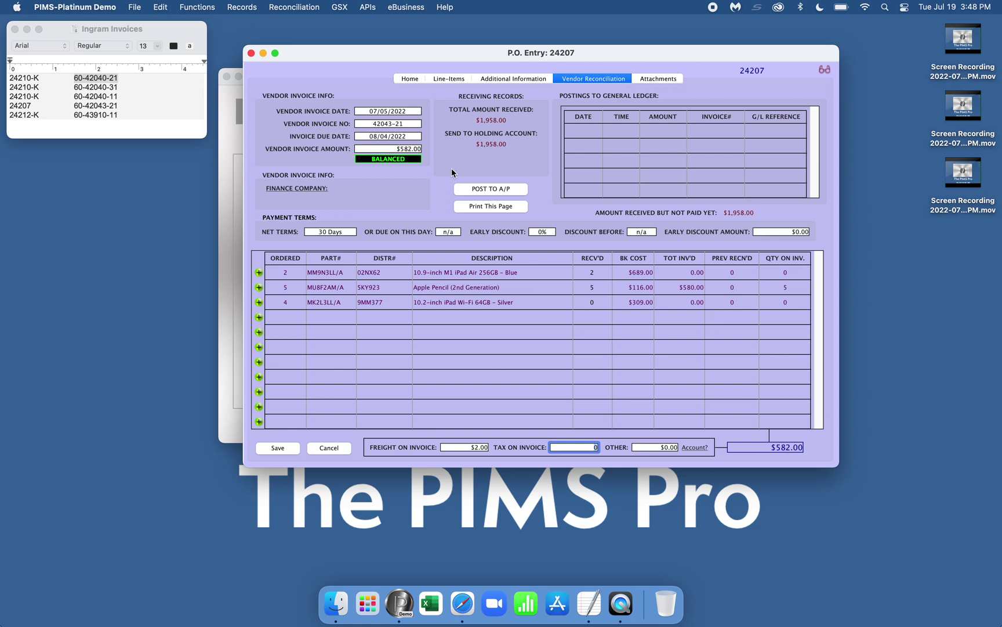
Step: Post this order's -21 invoice to A/P dated Jul 5, 2022, without adding a Purchase Journal note
{"action": "left_click", "coordinate": [472, 190]}
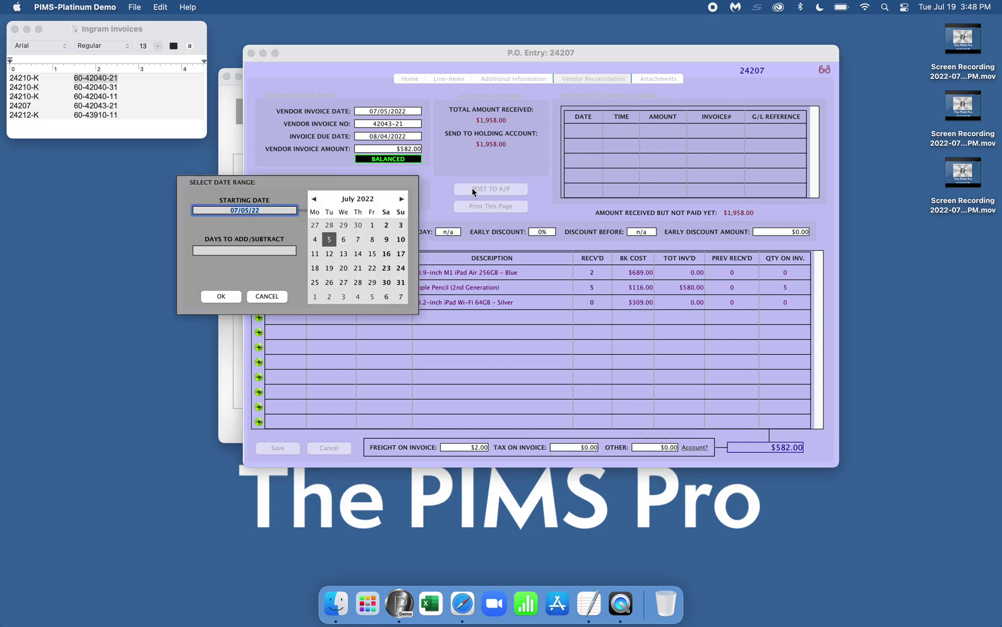
{"action": "left_click", "coordinate": [225, 295]}
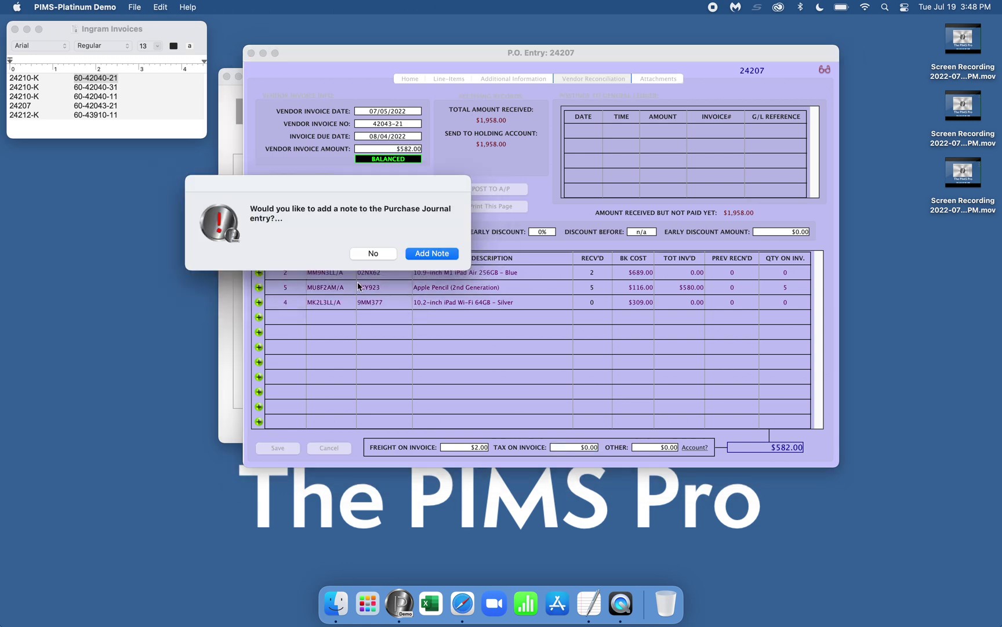
{"action": "left_click", "coordinate": [374, 258]}
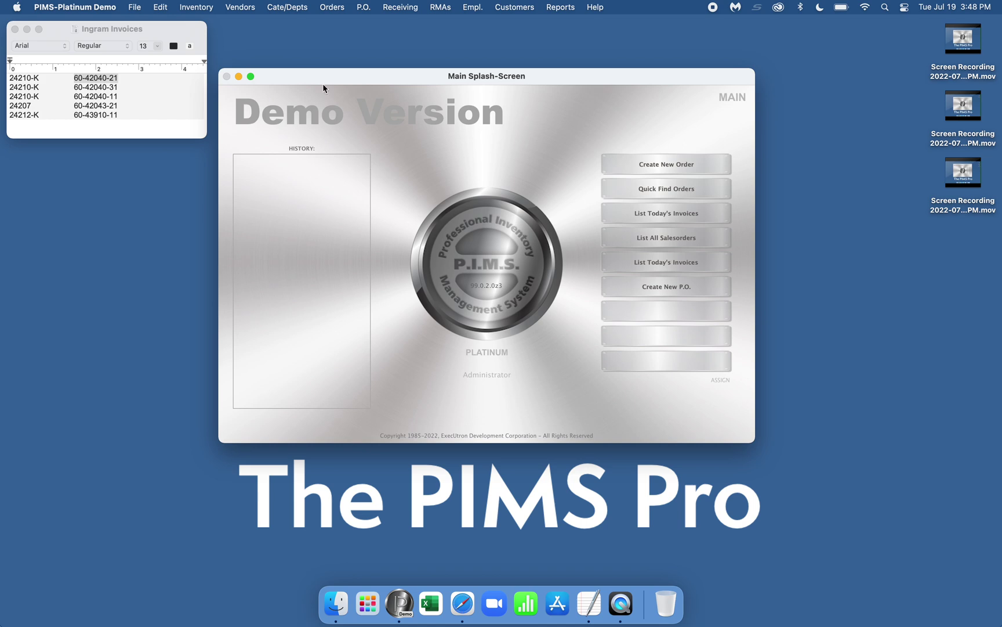
Step: Open the EDC Accounting module and start a vendor payment, moving the payment entry window clear of the invoice list
{"action": "left_click", "coordinate": [134, 7]}
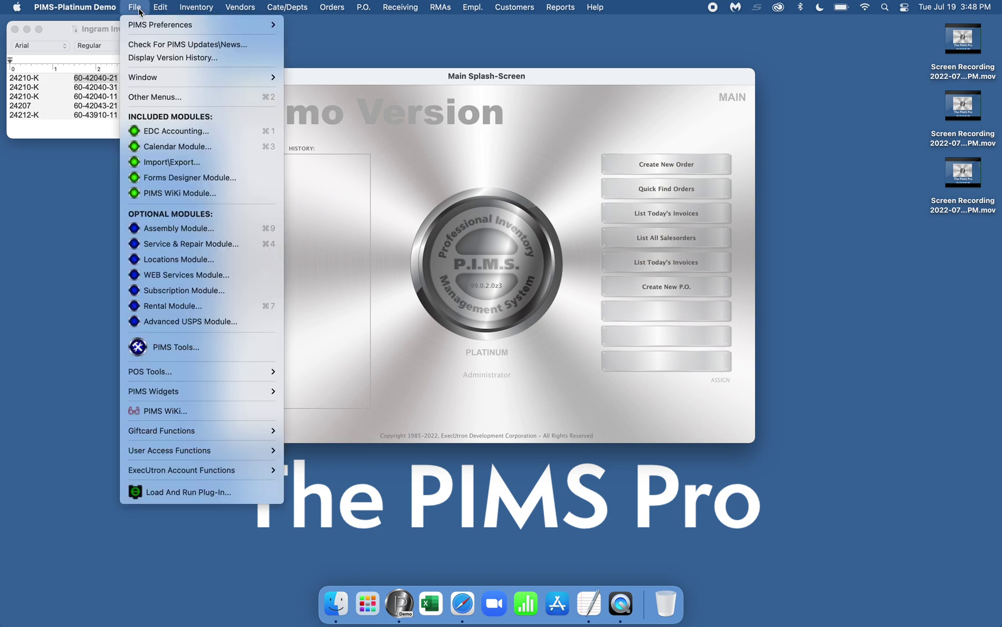
{"action": "left_click", "coordinate": [172, 130]}
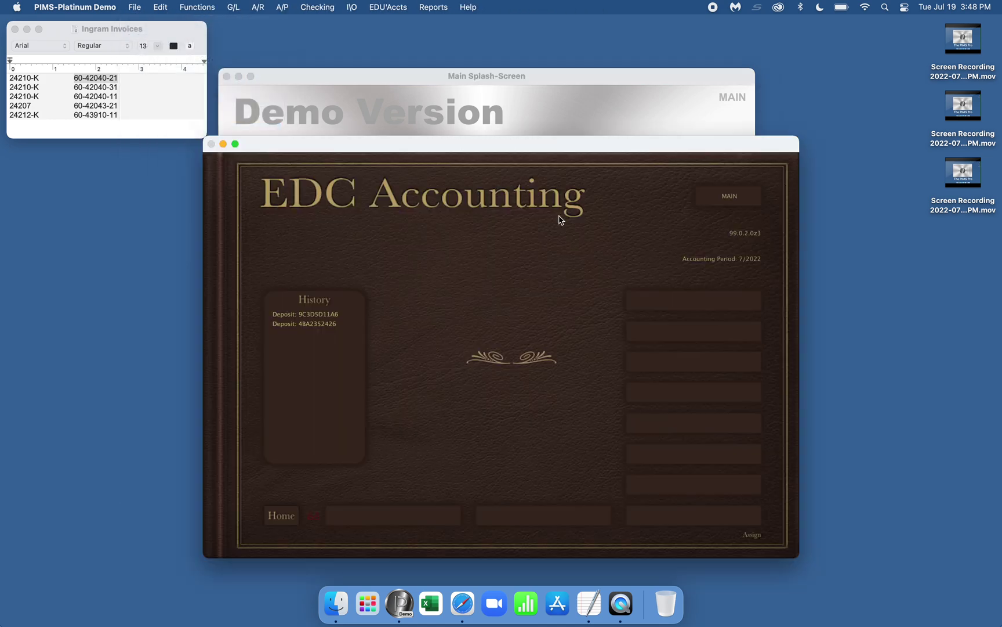
{"action": "left_click", "coordinate": [282, 7]}
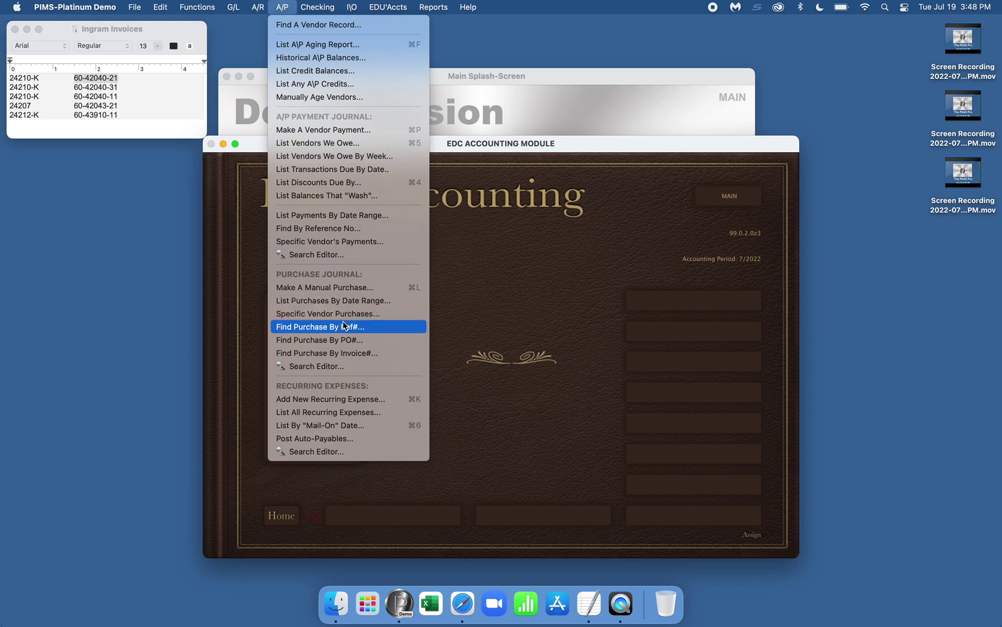
{"action": "left_click", "coordinate": [320, 128]}
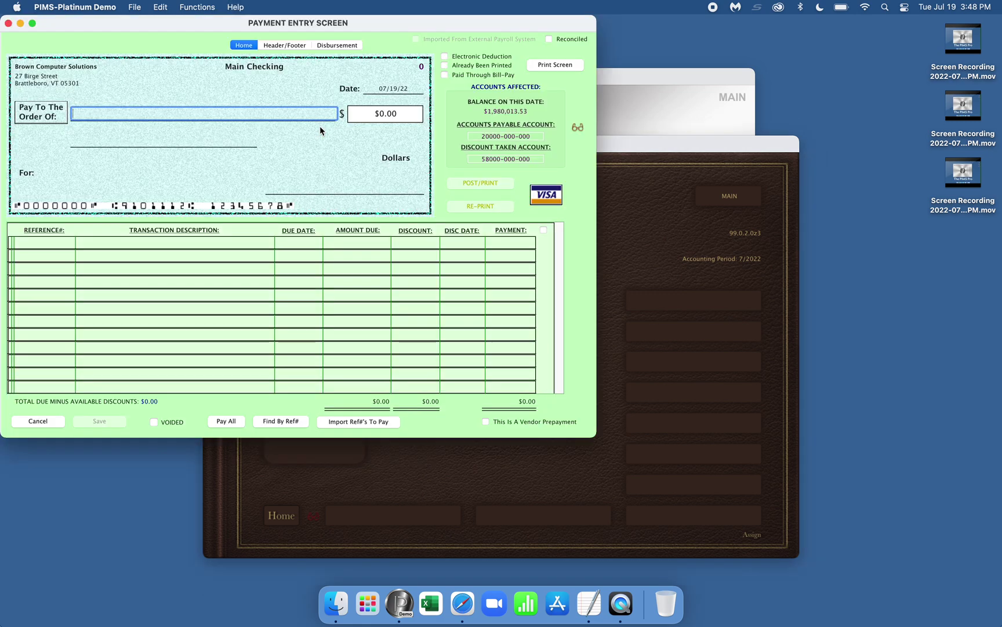
{"action": "left_click_drag", "start_coordinate": [299, 25], "coordinate": [483, 46]}
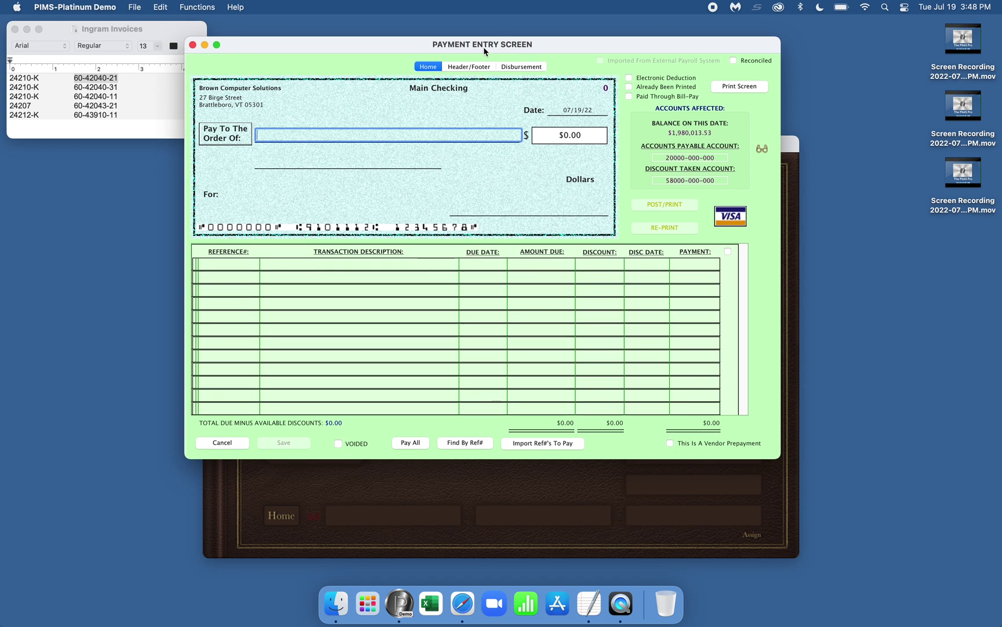
Step: Enter Ingram Micro as the payee to review its posted invoices awaiting payment, and cancel the date-range selection and the payment
{"action": "type", "text": "Ingr"}
{"action": "key", "text": "Tab"}
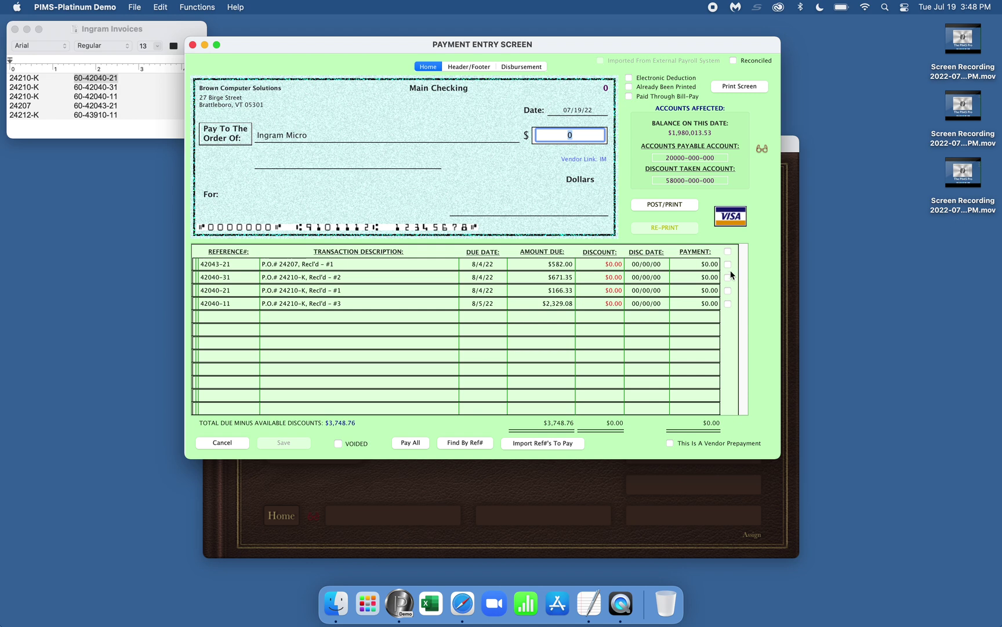
{"action": "left_click", "coordinate": [728, 252]}
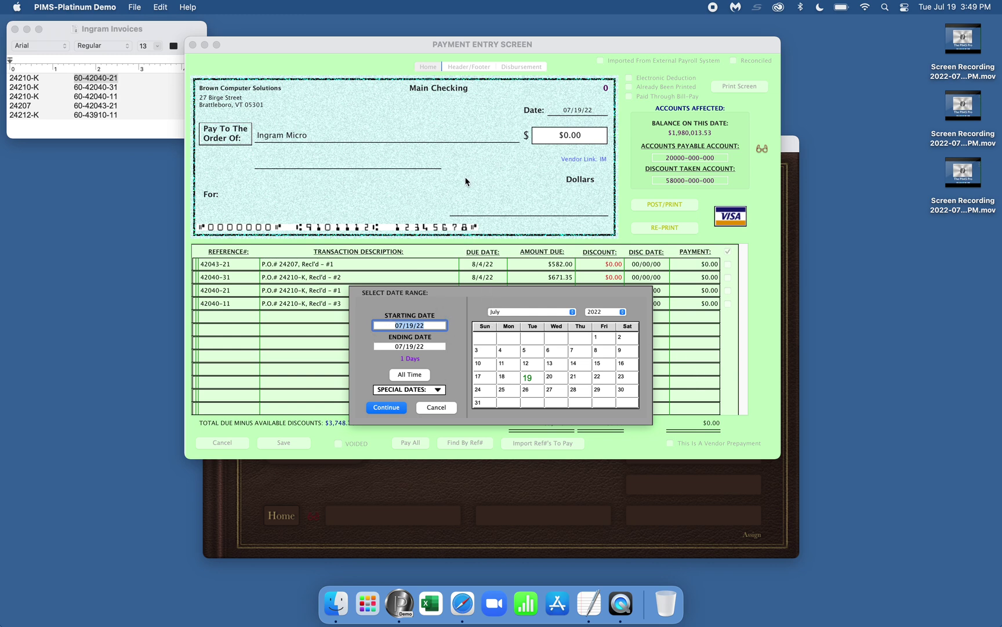
{"action": "left_click", "coordinate": [435, 406]}
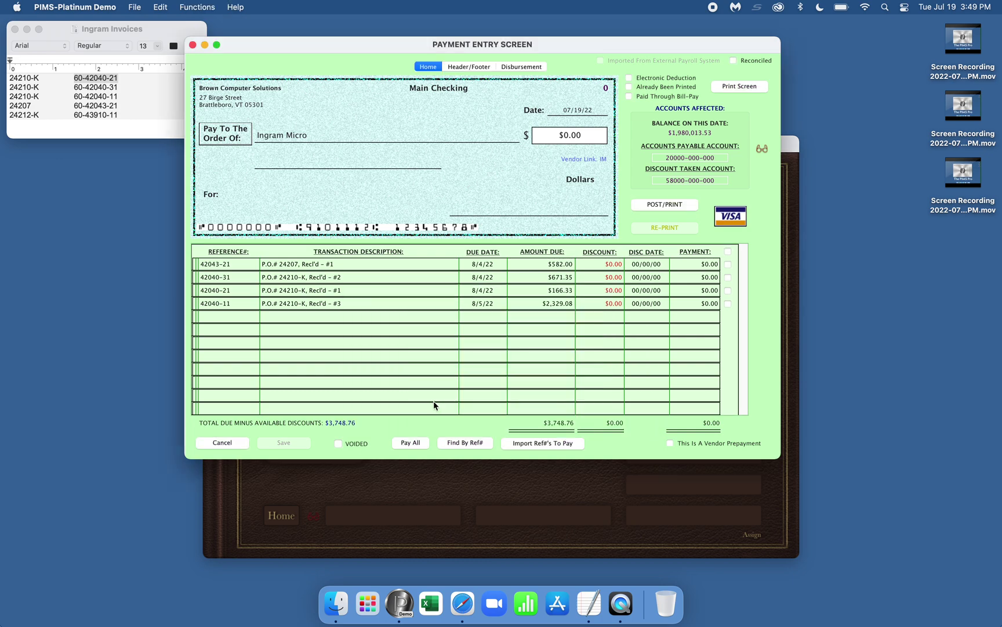
{"action": "left_click", "coordinate": [234, 439]}
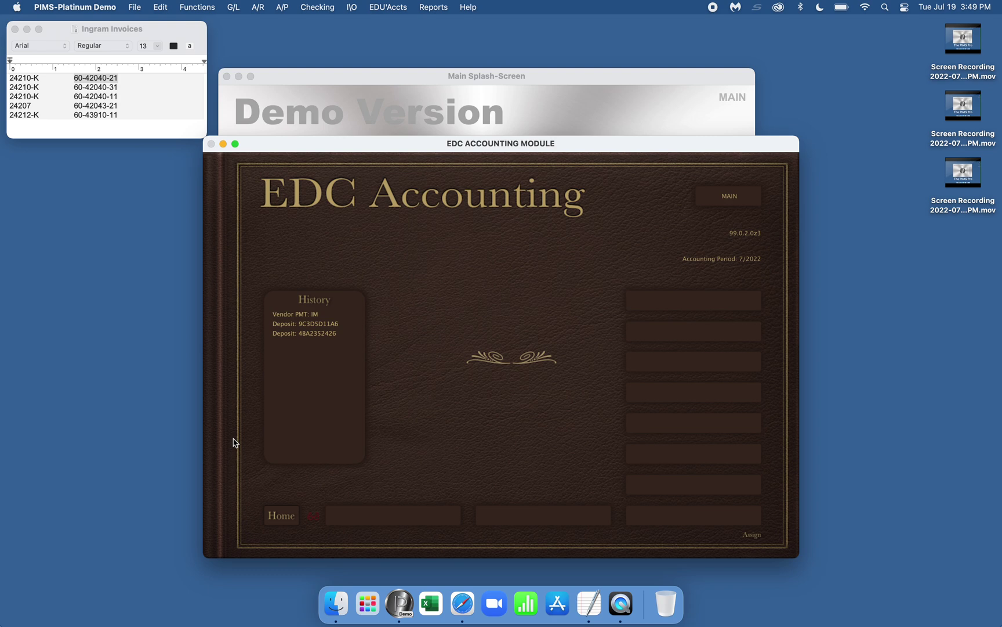